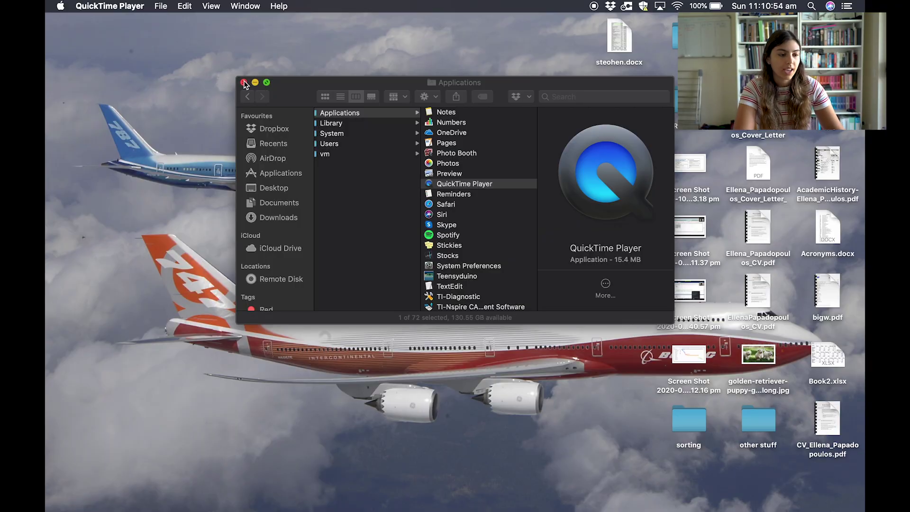
# Close the Finder Applications window.
pyautogui.click(245, 83)
# Close the remaining Finder window and load the draw.io website in Safari.
pyautogui.click(340, 201)
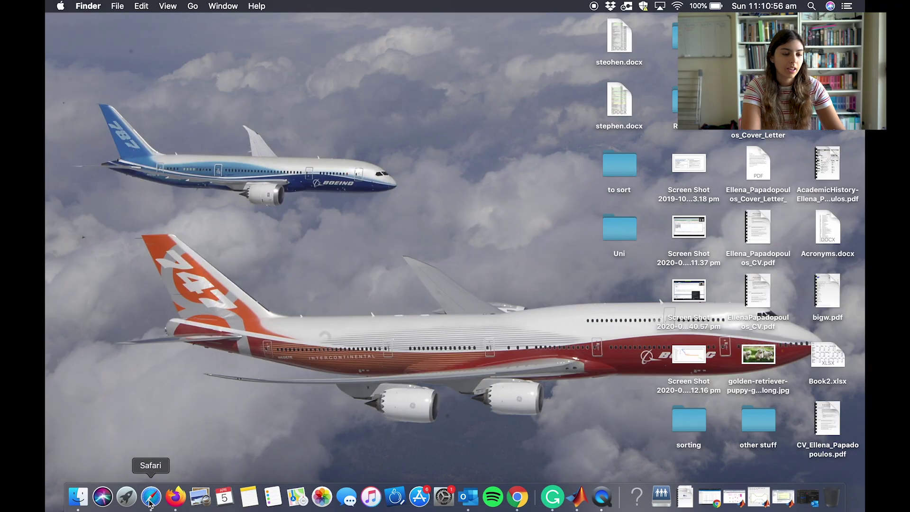
pyautogui.click(151, 498)
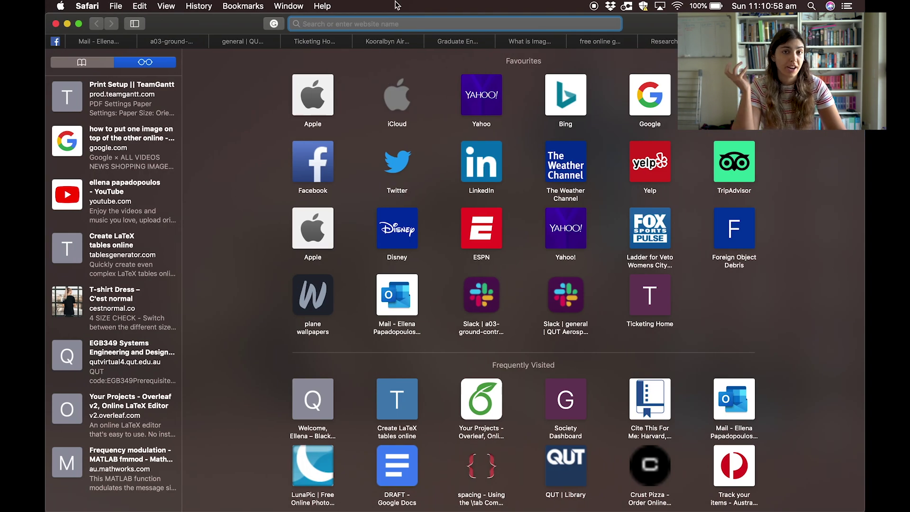
pyautogui.write('draw.io')
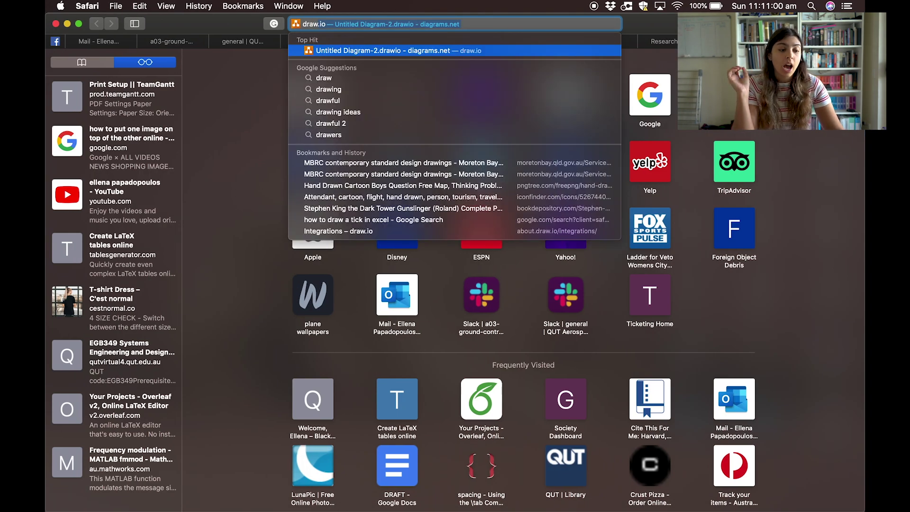
pyautogui.press('Return')
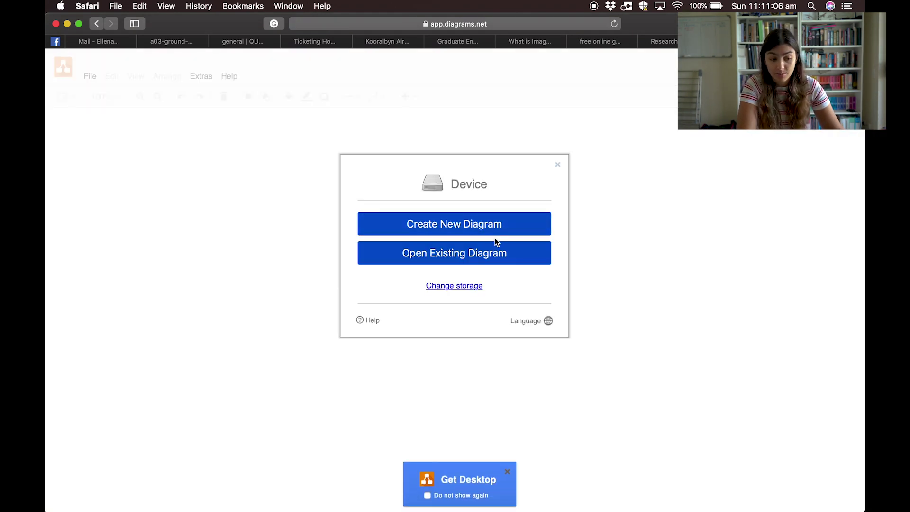
# Create a new diagram from the Blank Diagram template.
pyautogui.click(486, 227)
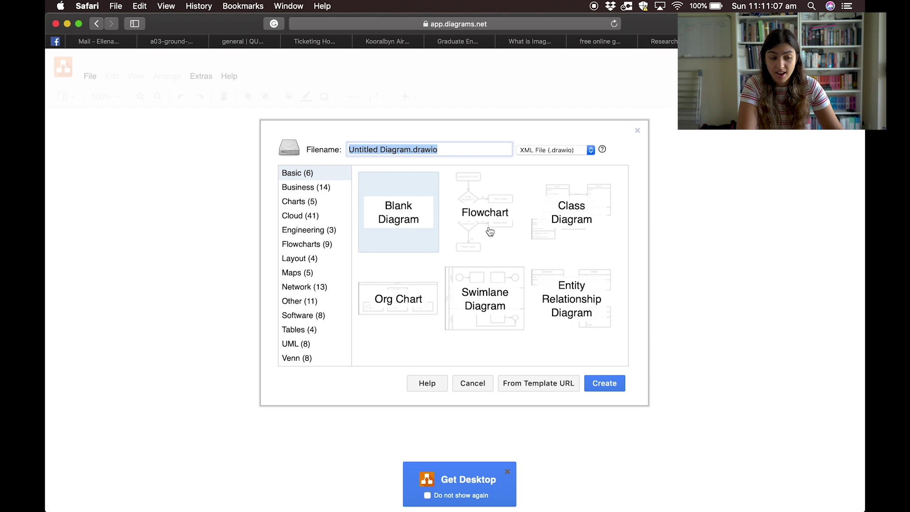
pyautogui.click(431, 218)
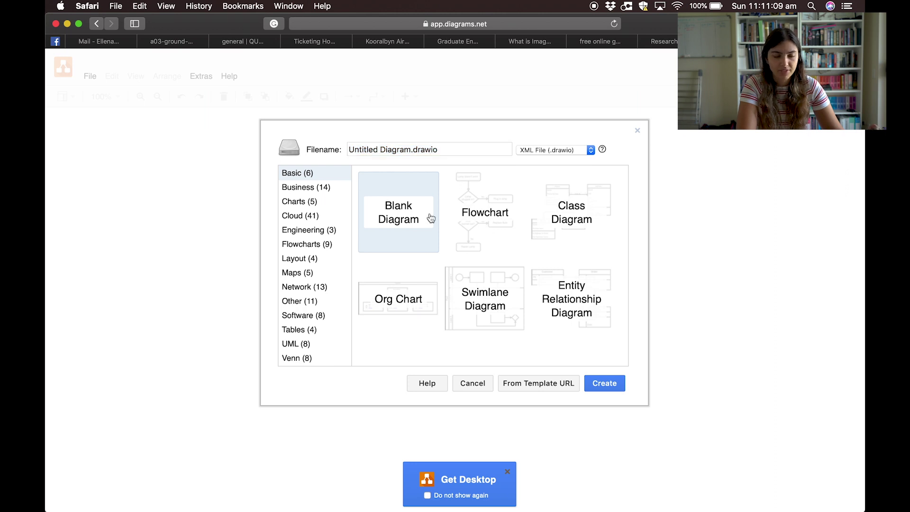
pyautogui.click(604, 384)
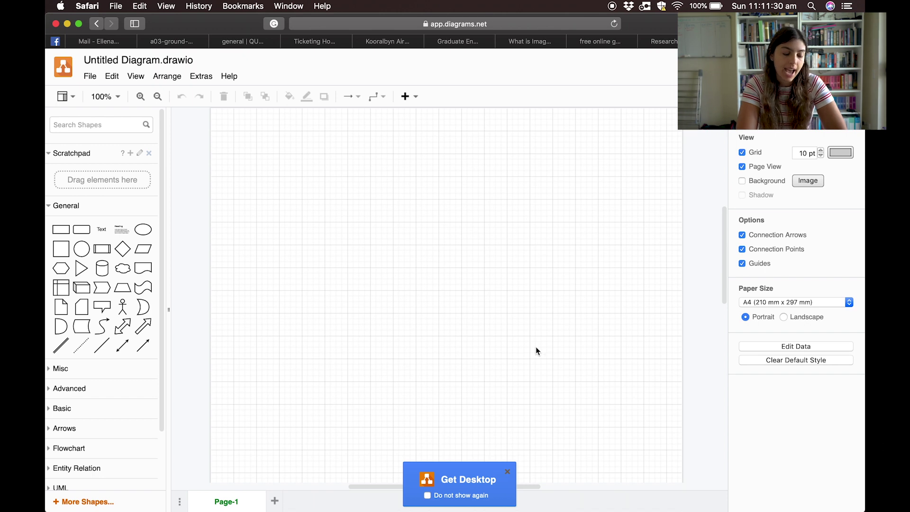
# Draw a long runway rectangle and zoom the canvas to 150%.
pyautogui.click(64, 229)
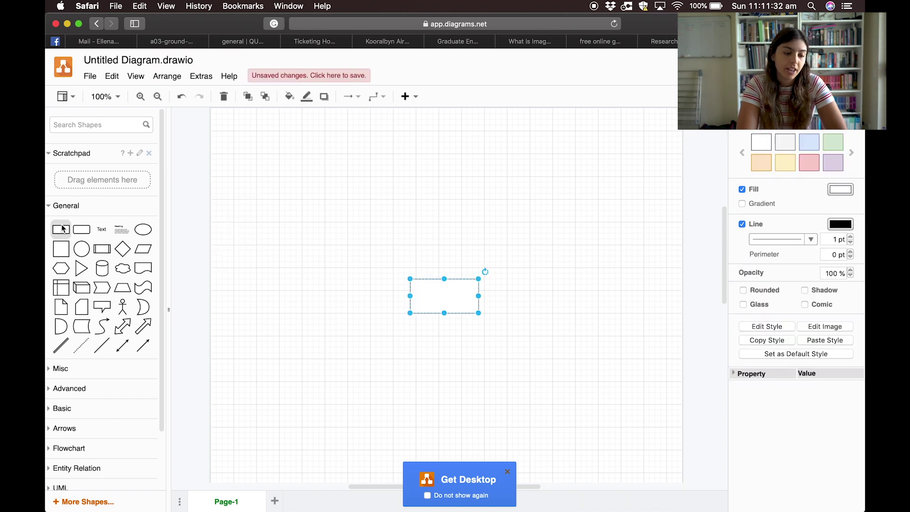
pyautogui.moveTo(434, 293); pyautogui.dragTo(569, 286)
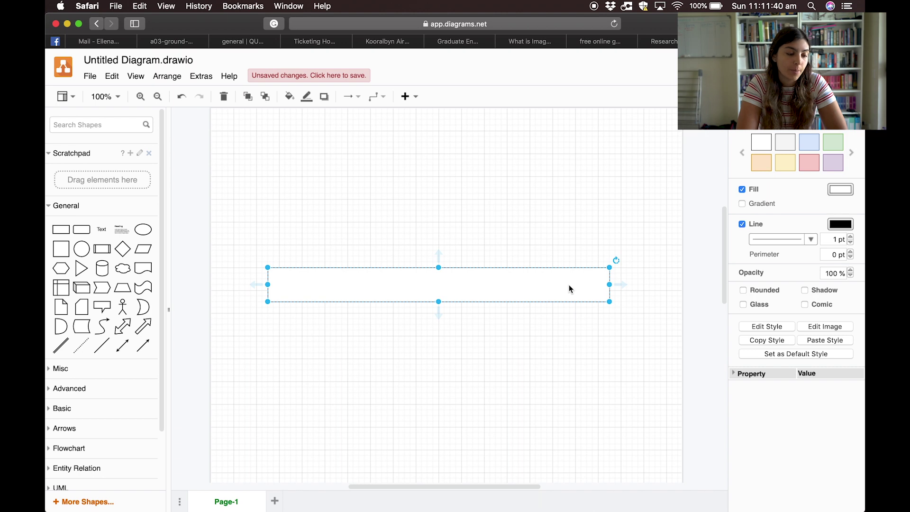
pyautogui.click(505, 256)
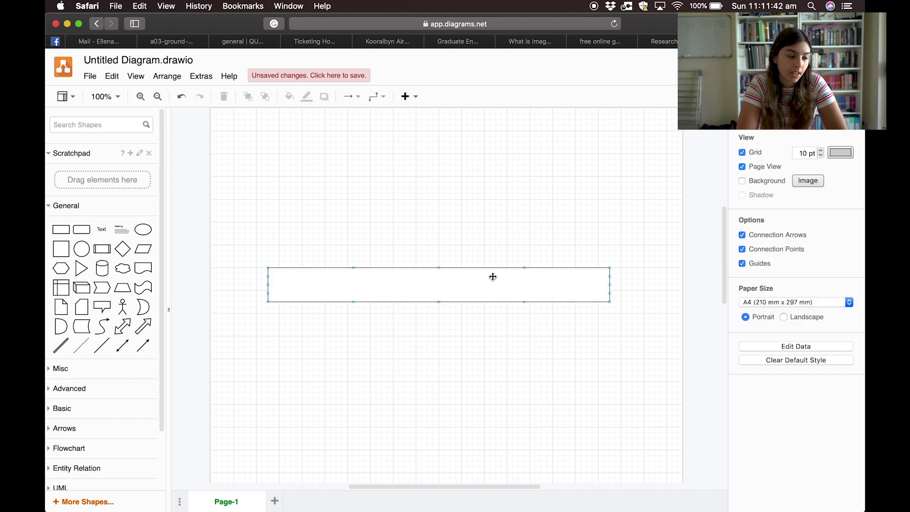
pyautogui.click(530, 290)
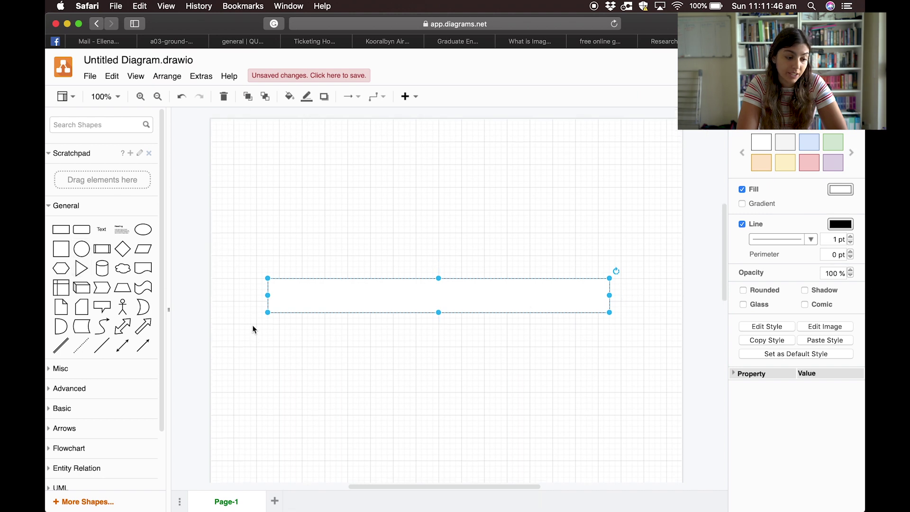
pyautogui.scroll(2, 253, 327)
pyautogui.click(105, 98)
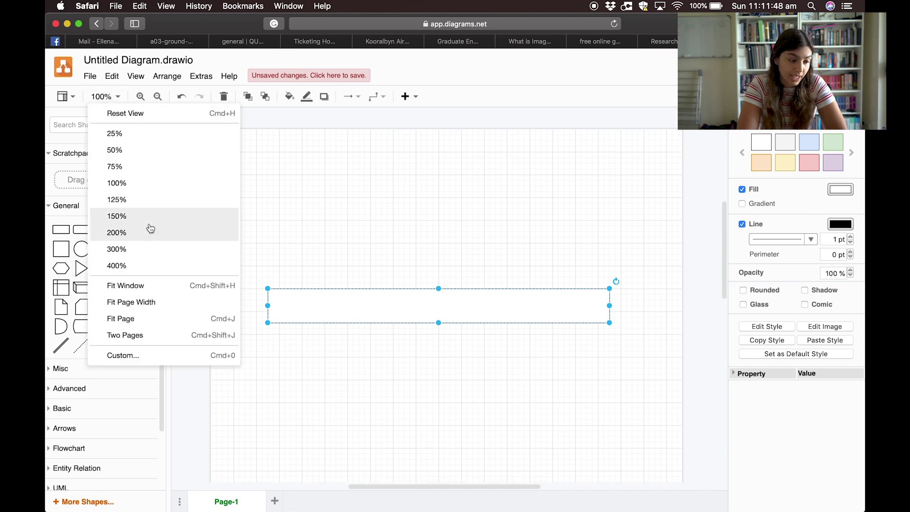
pyautogui.click(147, 215)
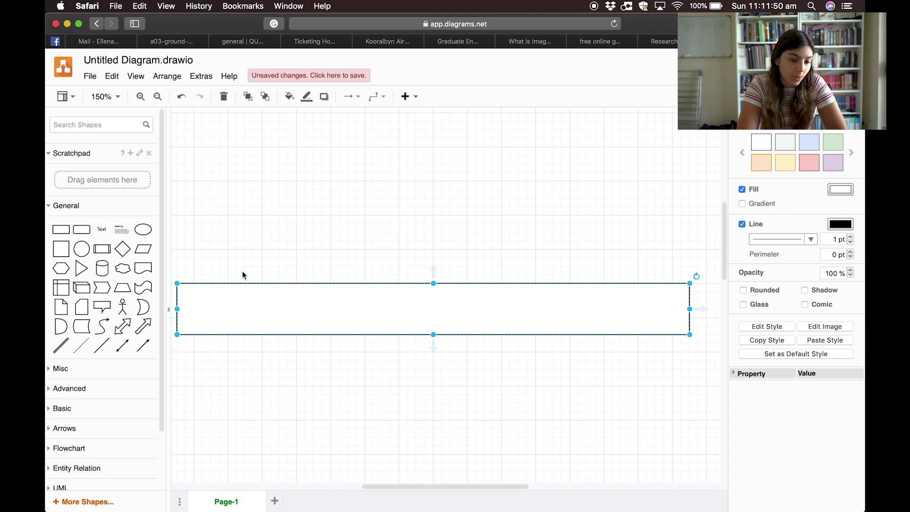
pyautogui.click(235, 254)
# Stack three 80 x 20 rectangles at the runway's left end.
pyautogui.click(60, 229)
pyautogui.moveTo(443, 292); pyautogui.dragTo(315, 270)
pyautogui.moveTo(368, 289); pyautogui.dragTo(203, 317)
pyautogui.click(249, 251)
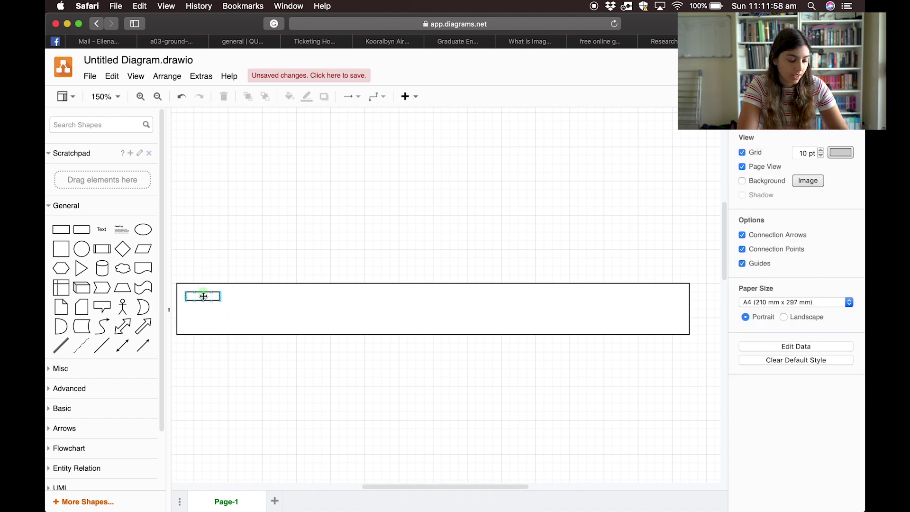
pyautogui.click(203, 296)
pyautogui.press('super+d')
pyautogui.moveTo(220, 306); pyautogui.dragTo(209, 324)
pyautogui.press('super+d')
# Copy the three small boxes to the runway's right end.
pyautogui.click(264, 241)
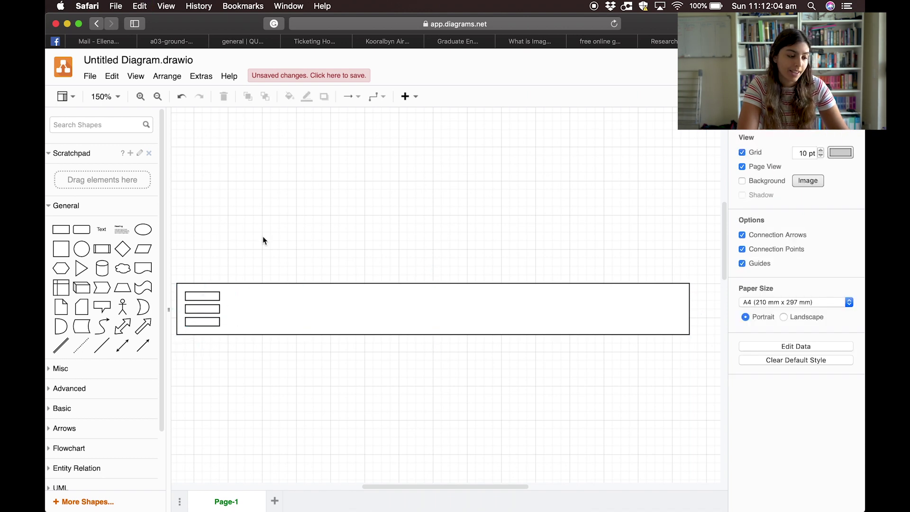
pyautogui.click(203, 297)
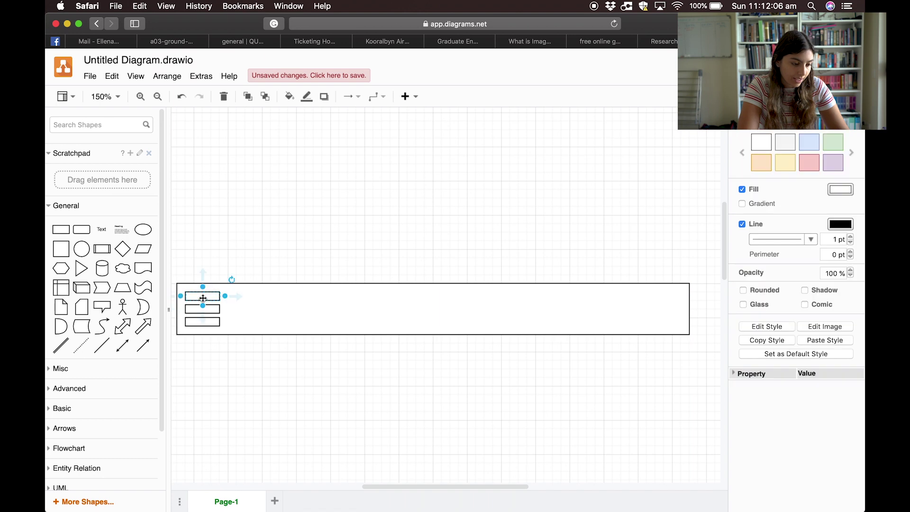
pyautogui.keyDown('shift'); pyautogui.click(199, 309); pyautogui.keyUp('shift')
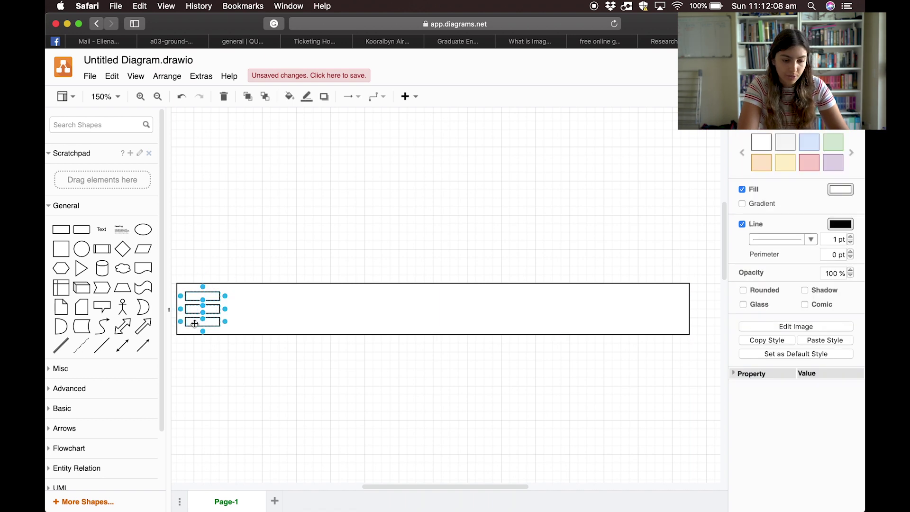
pyautogui.moveTo(195, 323); pyautogui.dragTo(674, 297)
pyautogui.click(641, 243)
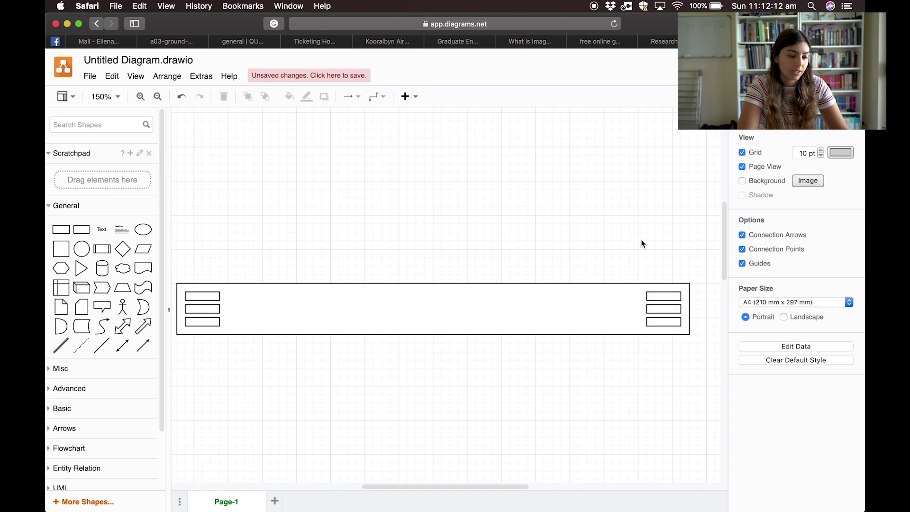
# Place a square just left of the runway.
pyautogui.scroll(-1, 641, 243)
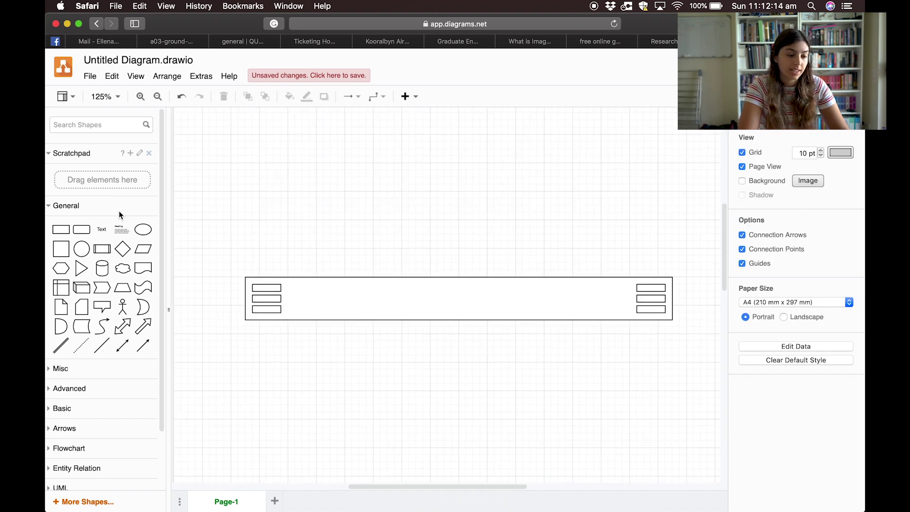
pyautogui.click(62, 246)
pyautogui.moveTo(442, 311); pyautogui.dragTo(707, 303)
pyautogui.click(277, 250)
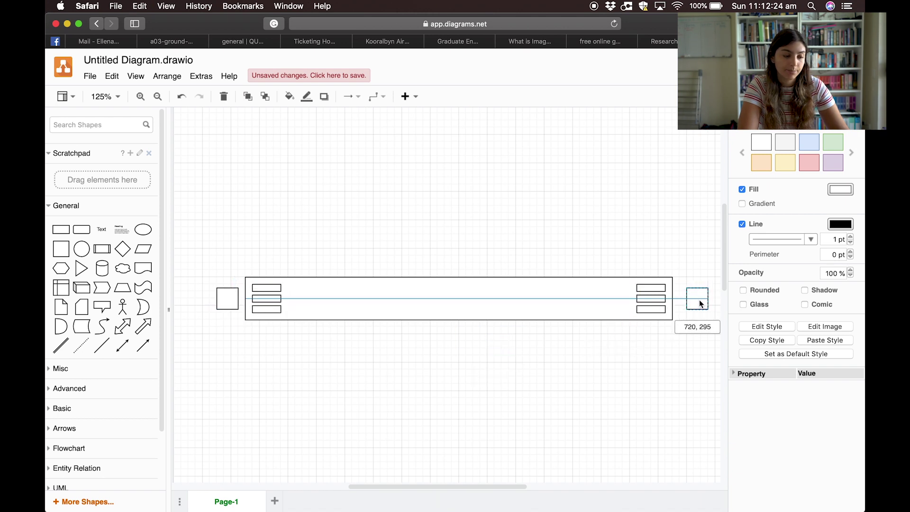
# Add a square right of the runway and a 'drone' icon of about 30 x 30 at its centre.
pyautogui.moveTo(700, 301); pyautogui.dragTo(690, 298)
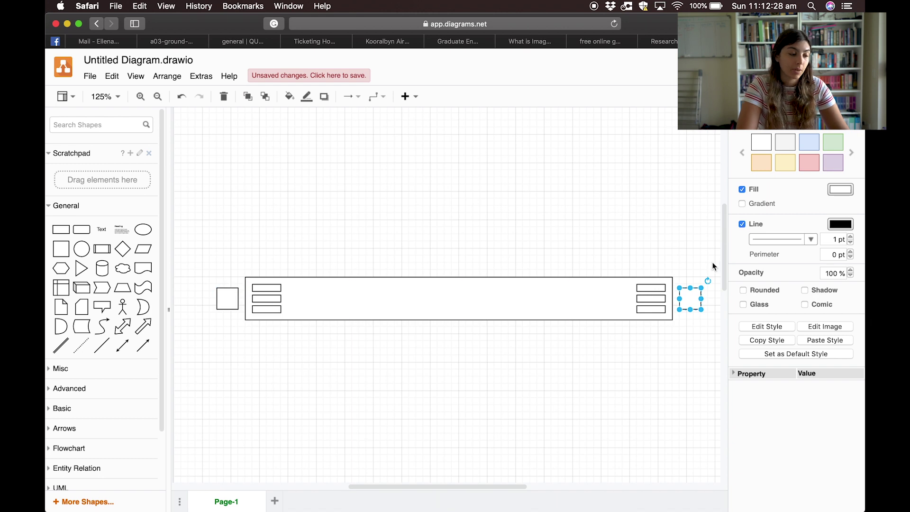
pyautogui.click(645, 205)
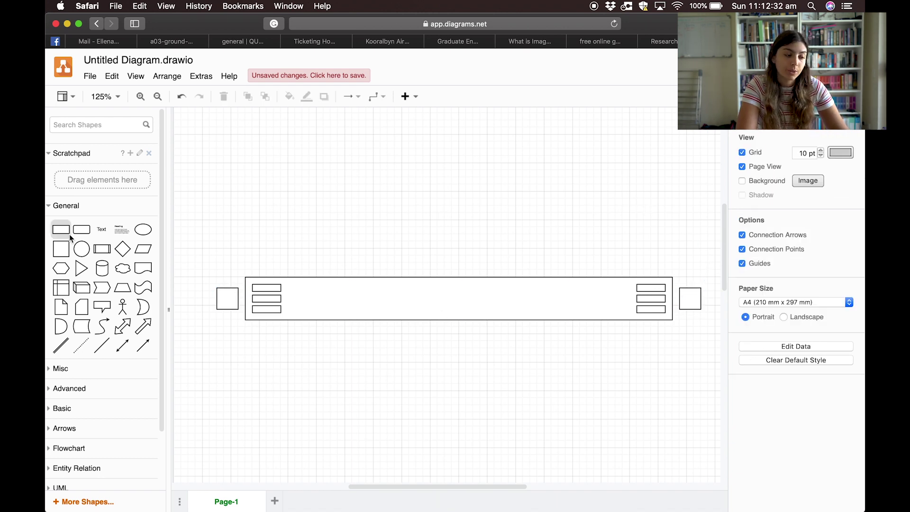
pyautogui.write('drone')
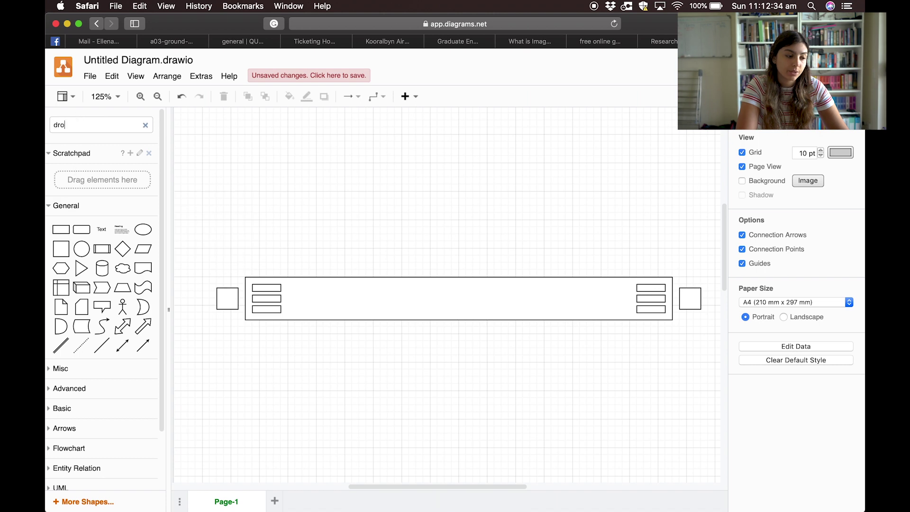
pyautogui.press('Return')
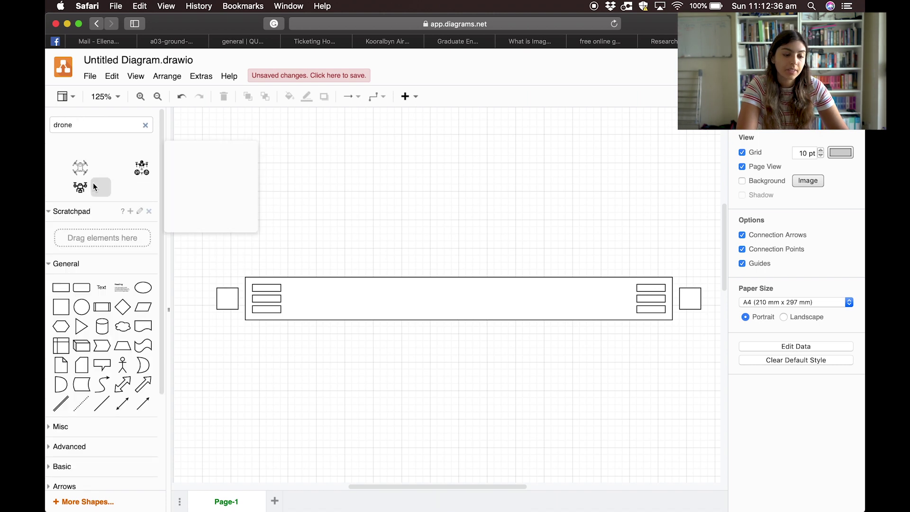
pyautogui.click(104, 149)
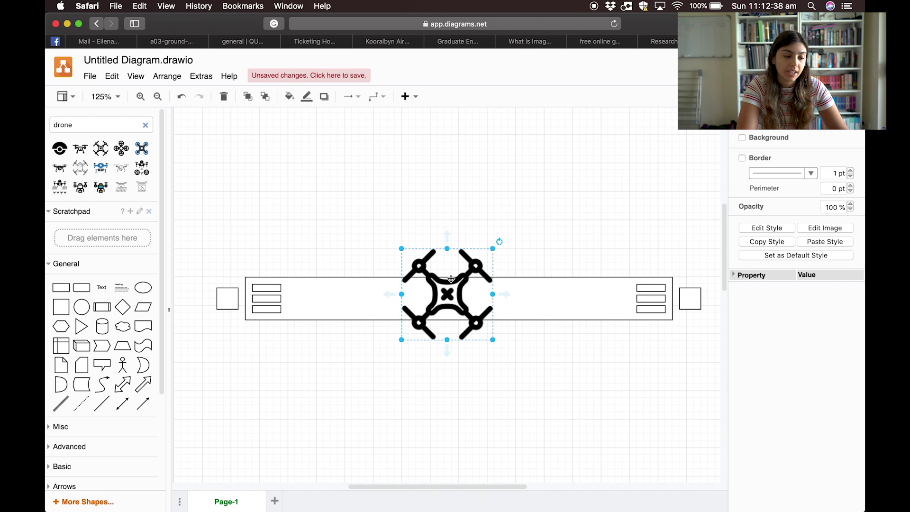
pyautogui.moveTo(493, 338); pyautogui.dragTo(436, 298)
pyautogui.click(426, 241)
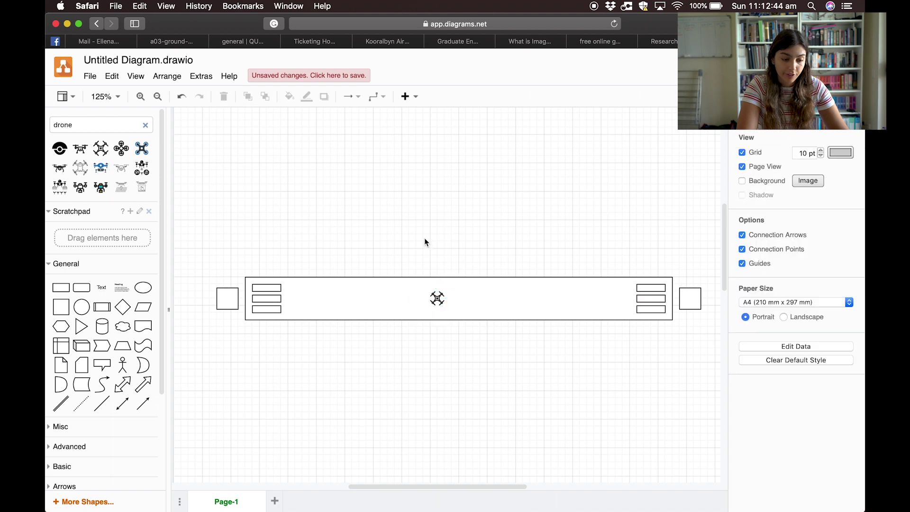
pyautogui.click(81, 404)
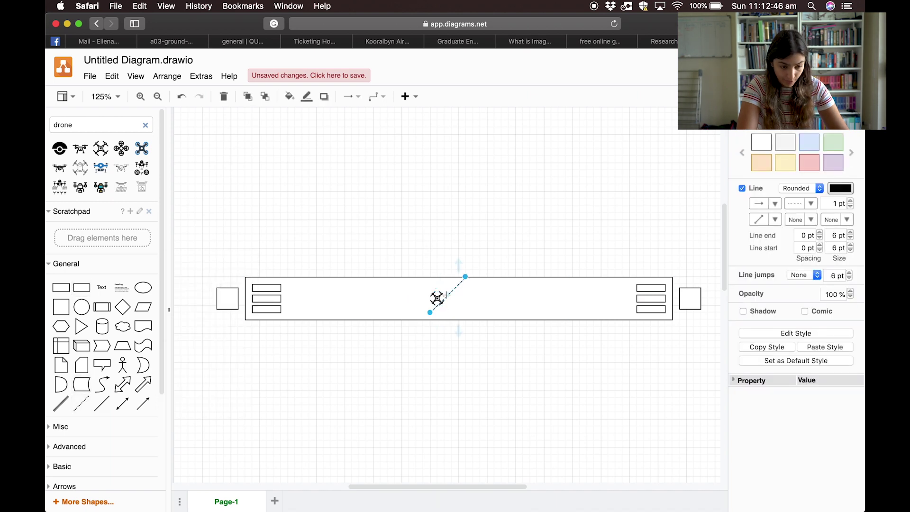
# Stretch the dashed line between both end squares and colour it blue (0000FF).
pyautogui.moveTo(468, 282); pyautogui.dragTo(691, 301)
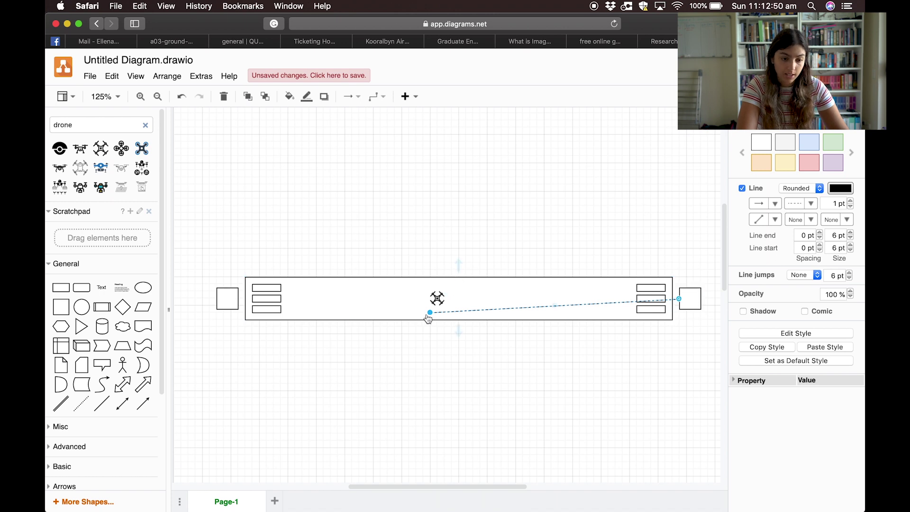
pyautogui.moveTo(431, 317); pyautogui.dragTo(236, 304)
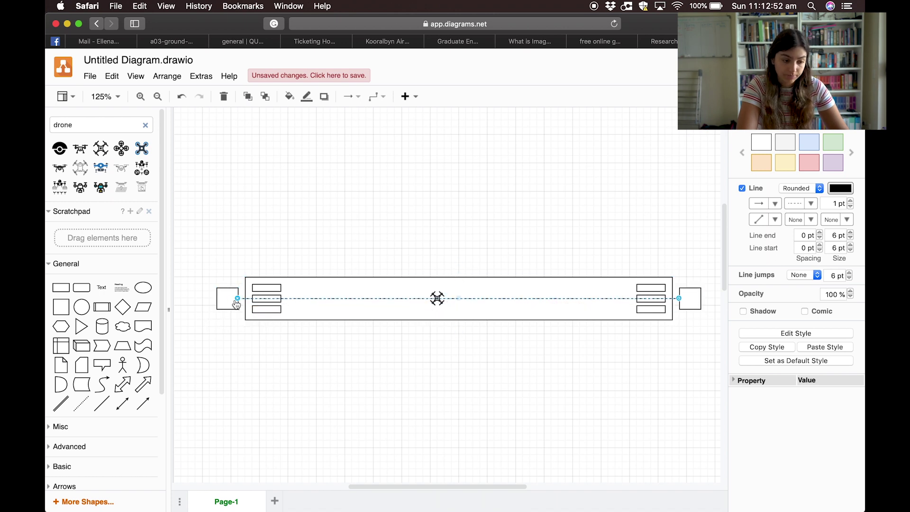
pyautogui.click(833, 190)
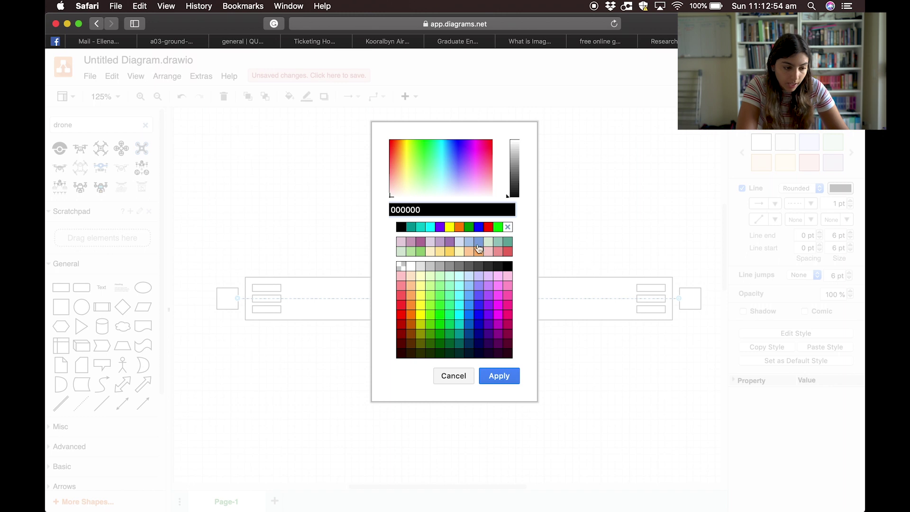
pyautogui.click(479, 227)
pyautogui.click(500, 376)
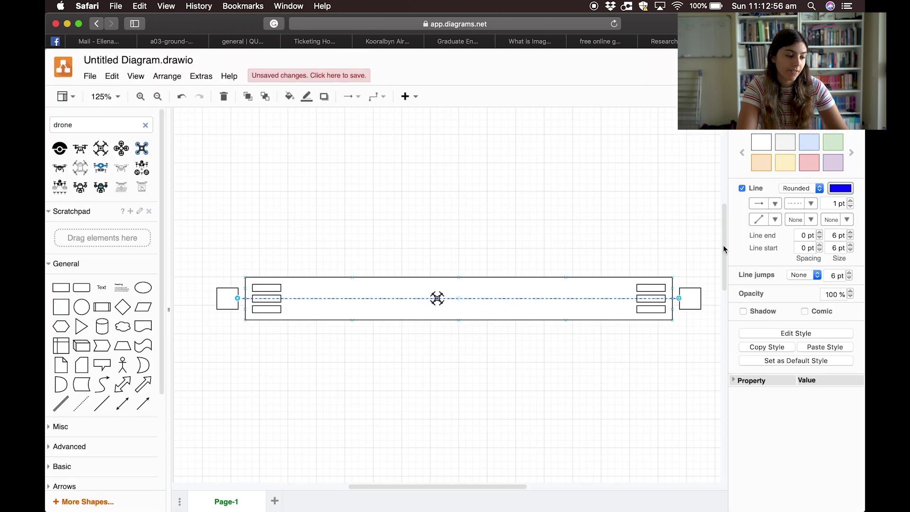
pyautogui.click(669, 271)
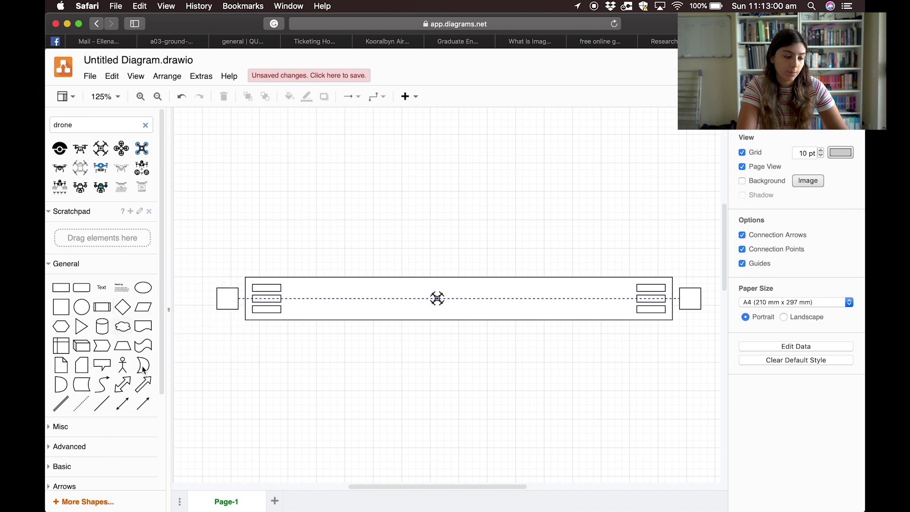
# Put a short dashed line below the runway.
pyautogui.click(81, 403)
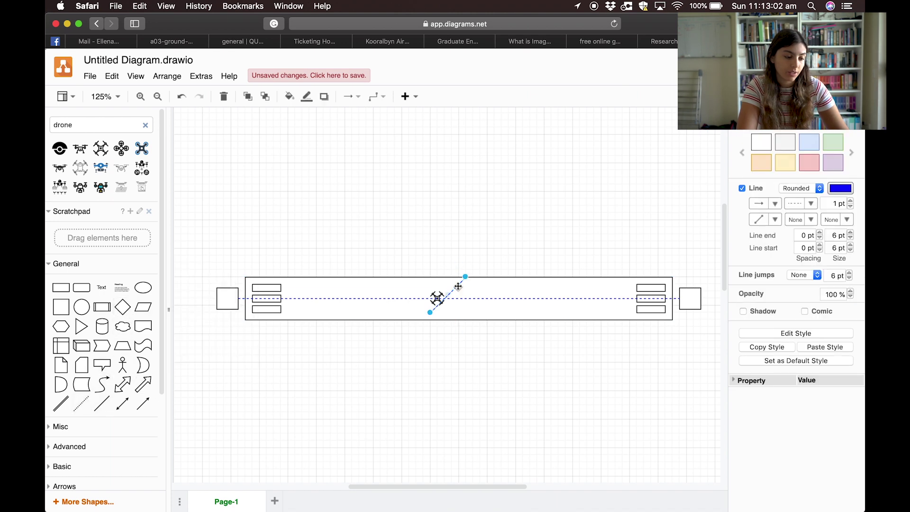
pyautogui.moveTo(455, 287); pyautogui.dragTo(273, 357)
pyautogui.click(244, 338)
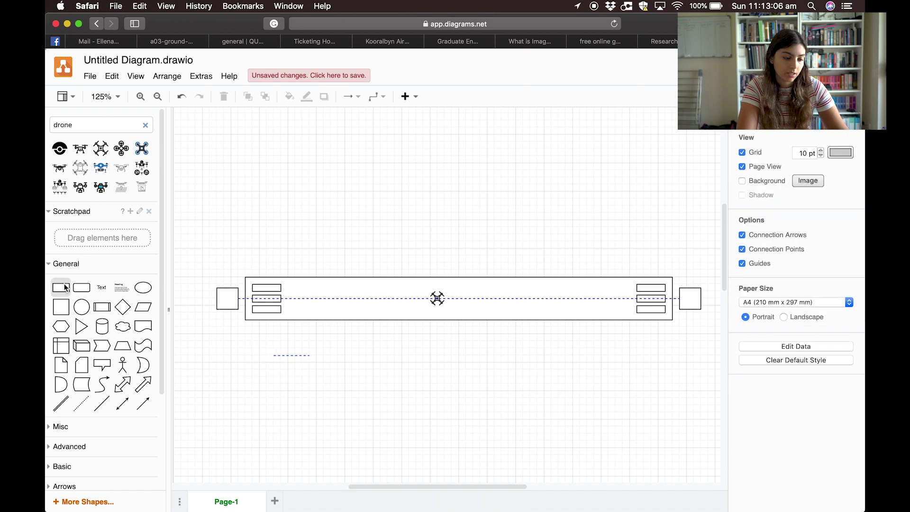
# Move the blank box beside the short dashed line, label it 'Flight Path' and remove its border.
pyautogui.click(437, 298)
pyautogui.moveTo(469, 302); pyautogui.dragTo(330, 357)
pyautogui.write('Flight')
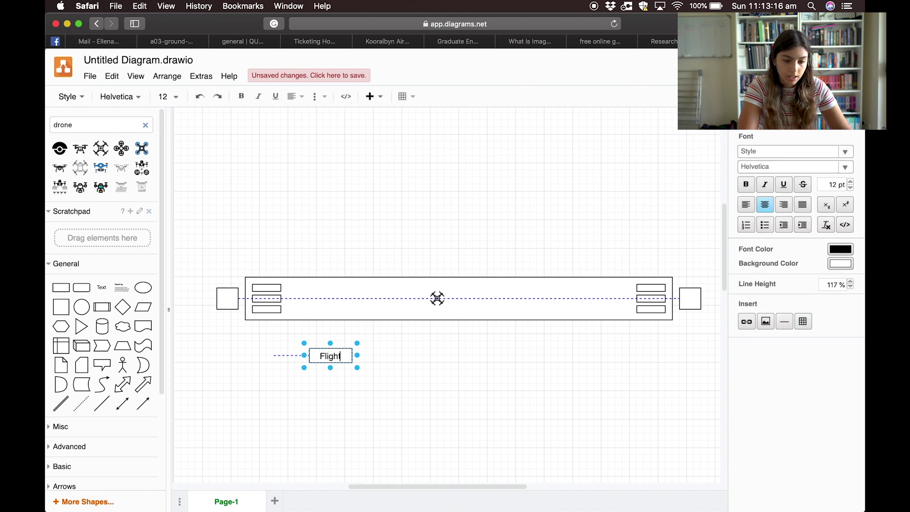
pyautogui.write(' Path')
pyautogui.press('Escape')
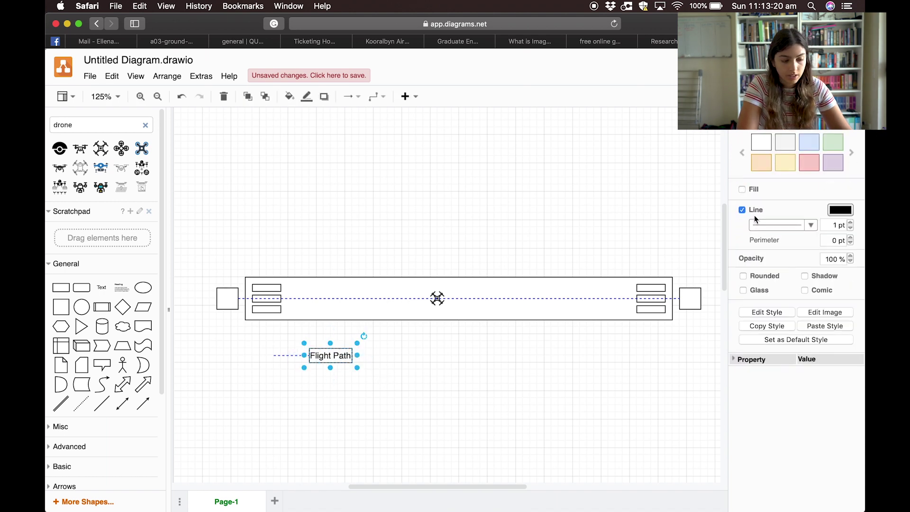
pyautogui.click(742, 223)
pyautogui.click(565, 360)
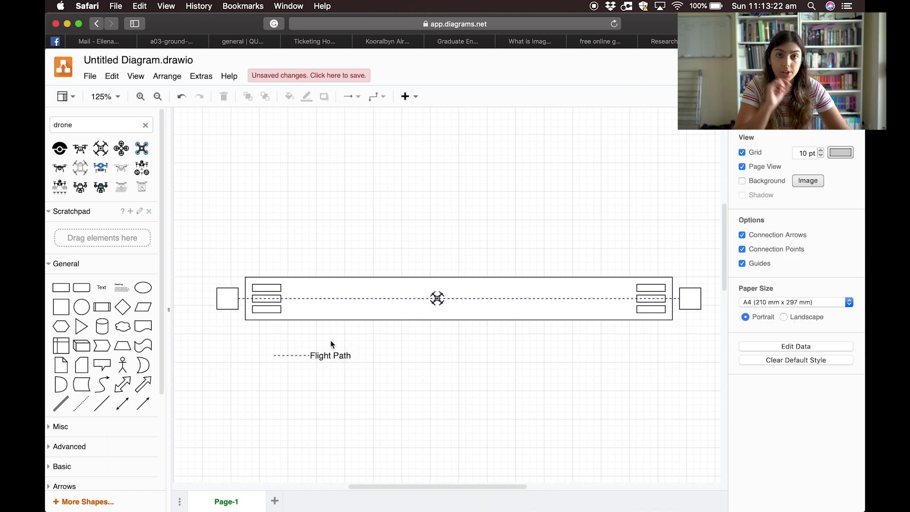
pyautogui.click(330, 355)
pyautogui.click(485, 368)
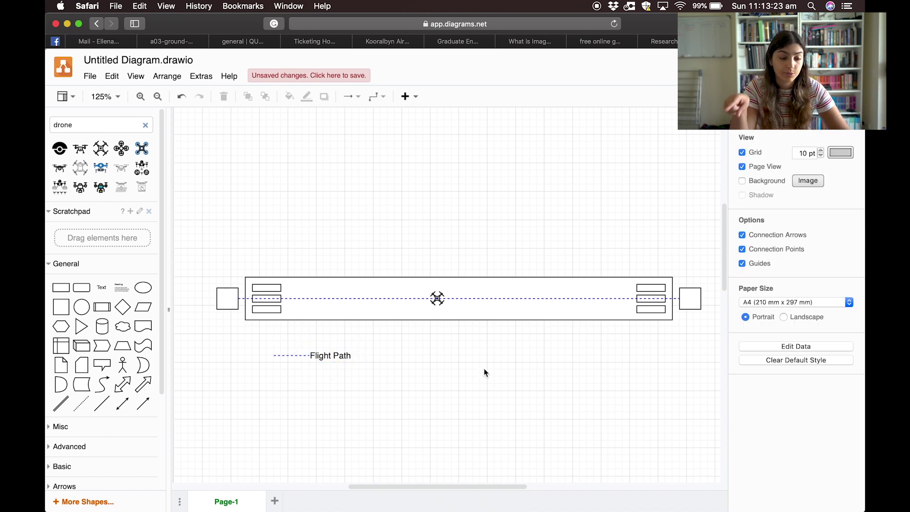
pyautogui.click(341, 356)
pyautogui.click(515, 393)
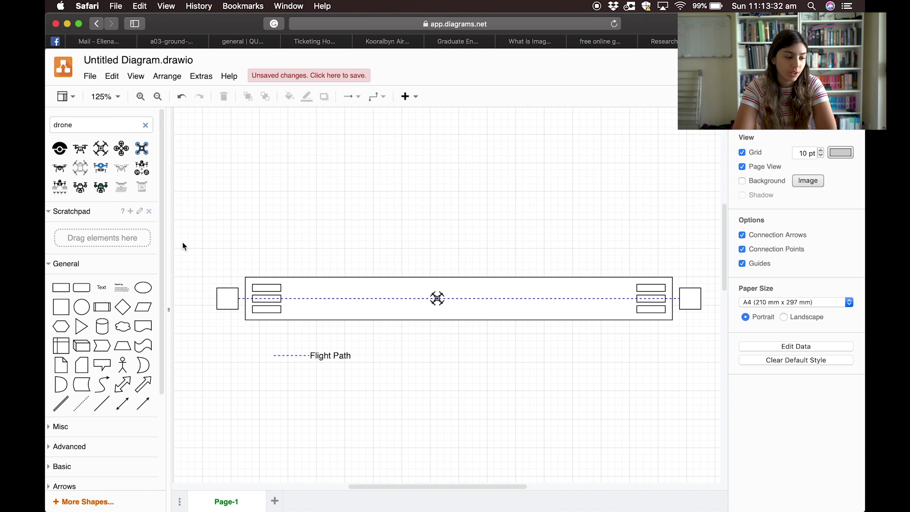
# Centre the square on the drone and give it a dashed green (00FF00) outline.
pyautogui.moveTo(93, 405)
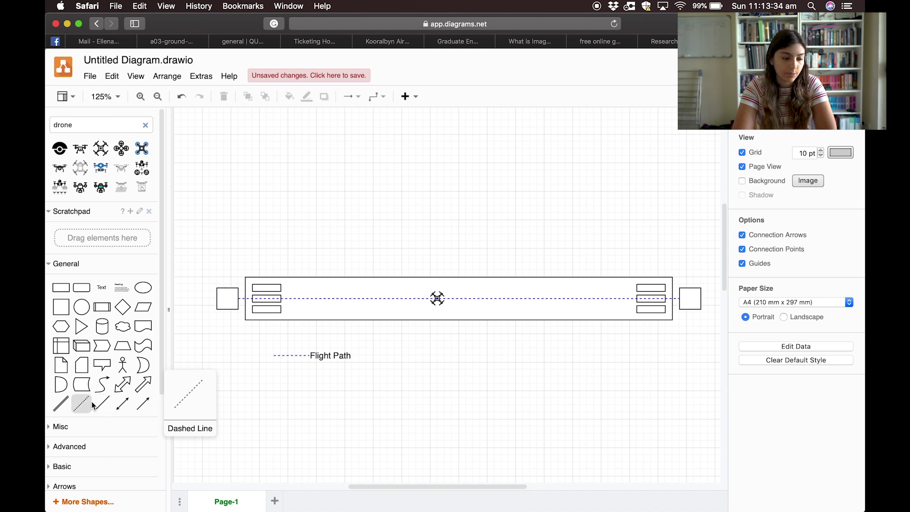
pyautogui.click(445, 320)
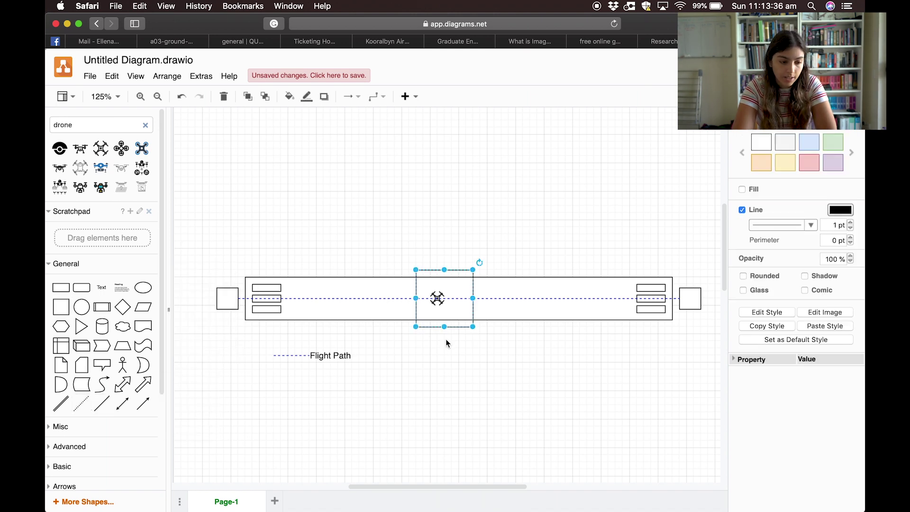
pyautogui.moveTo(461, 314); pyautogui.dragTo(454, 314)
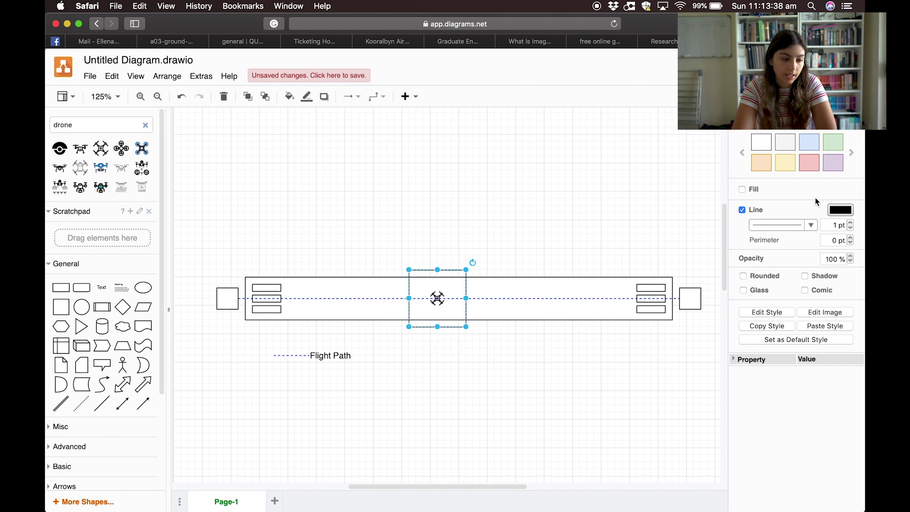
pyautogui.click(793, 226)
pyautogui.click(761, 253)
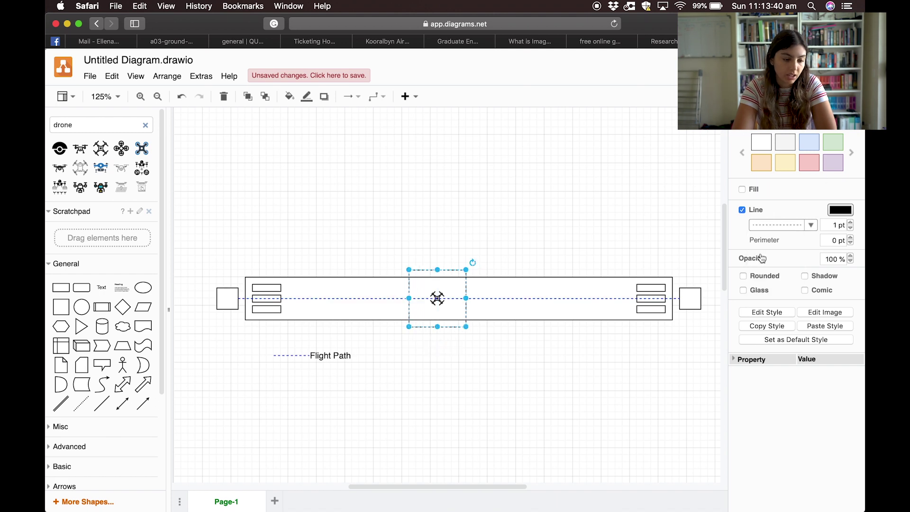
pyautogui.click(840, 211)
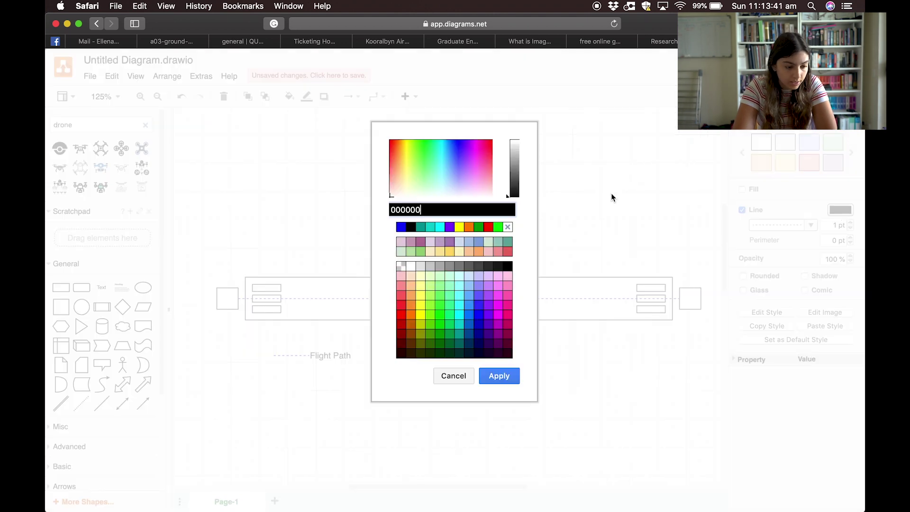
pyautogui.click(498, 227)
pyautogui.click(499, 376)
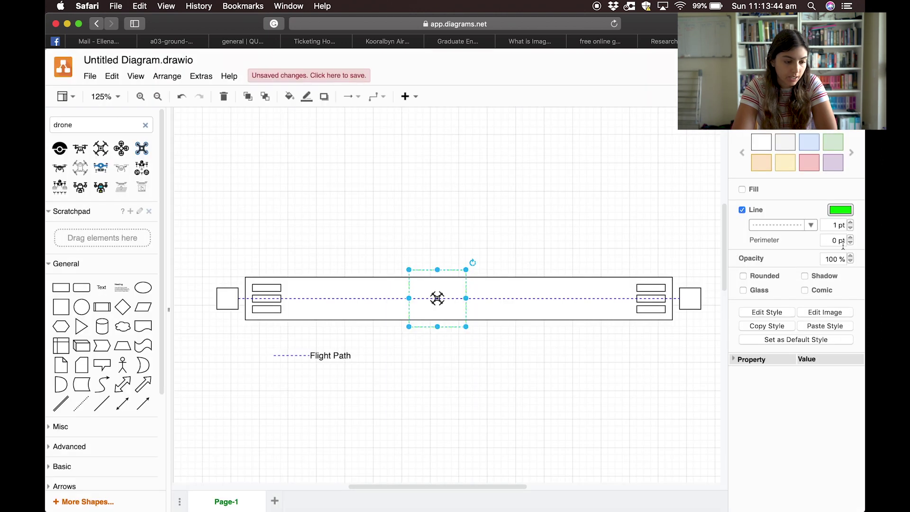
pyautogui.click(624, 230)
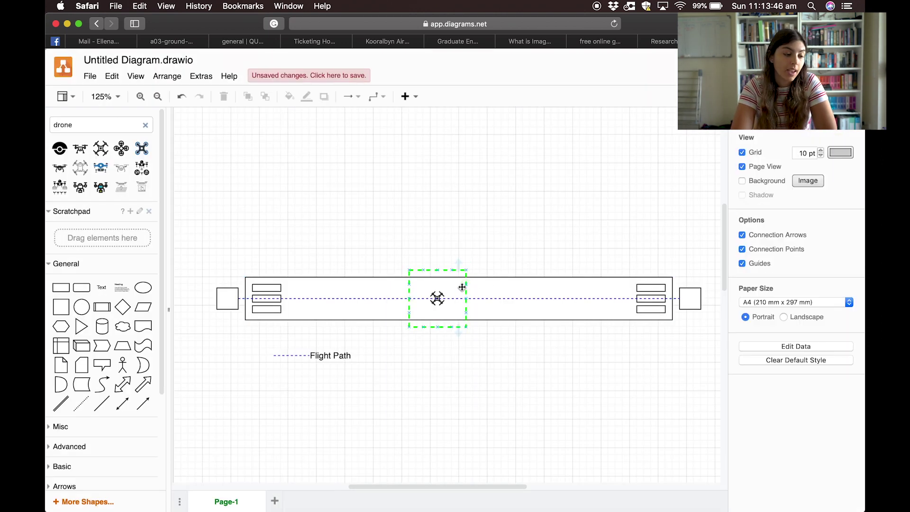
pyautogui.moveTo(461, 287); pyautogui.dragTo(459, 291)
# Add a green (00FF00) dashed diagonal from the box's bottom-left to top-right corner.
pyautogui.click(484, 199)
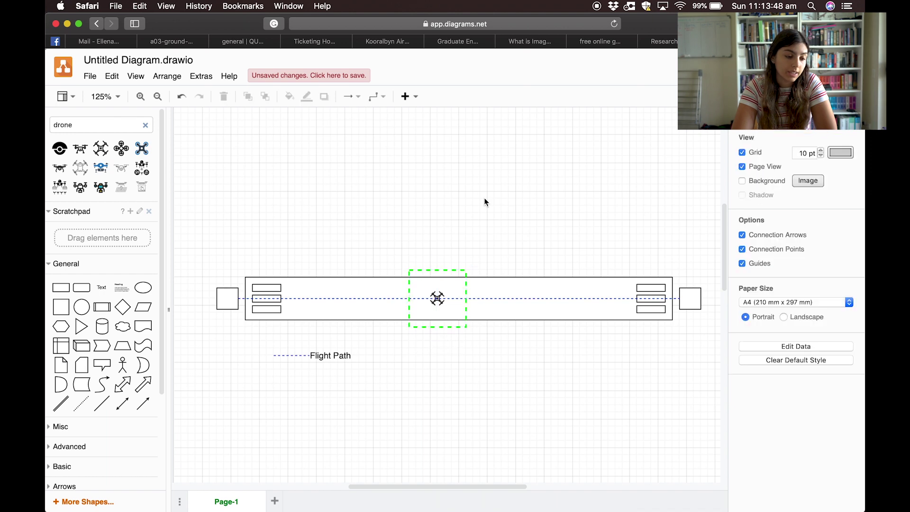
pyautogui.click(81, 403)
pyautogui.moveTo(465, 282); pyautogui.dragTo(466, 273)
pyautogui.moveTo(430, 313); pyautogui.dragTo(409, 327)
pyautogui.click(841, 188)
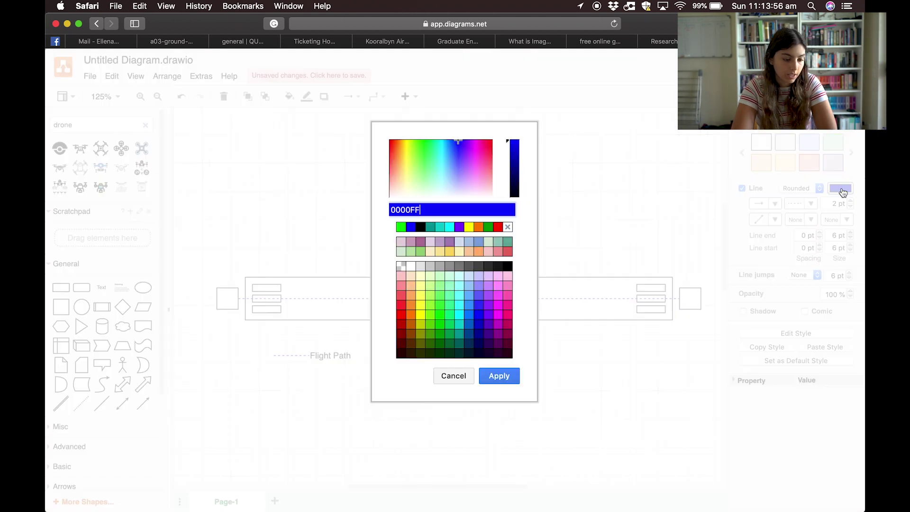
pyautogui.click(401, 227)
pyautogui.click(499, 376)
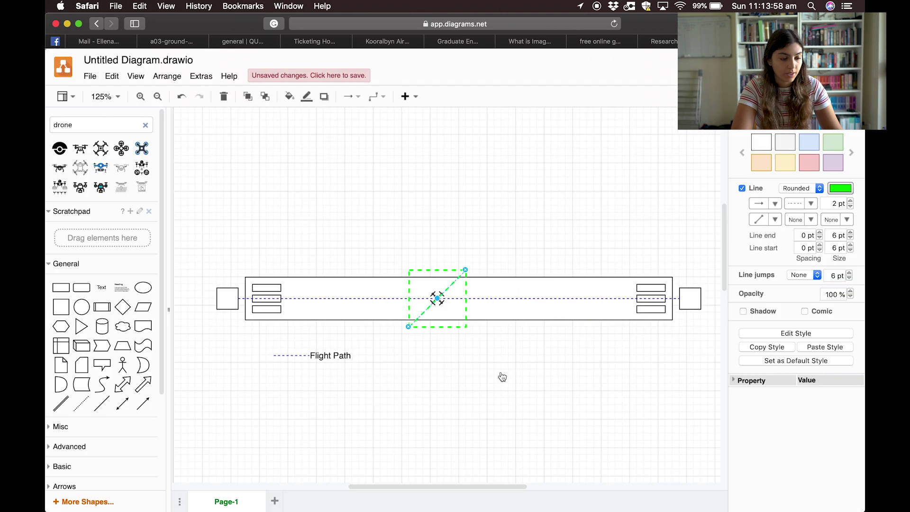
pyautogui.click(512, 364)
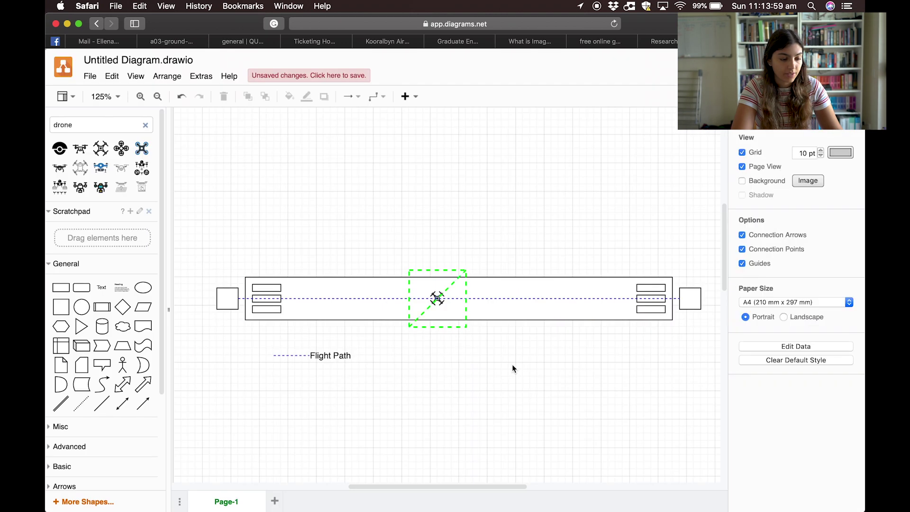
# Undo the stray label accidentally added to the drone.
pyautogui.click(444, 304)
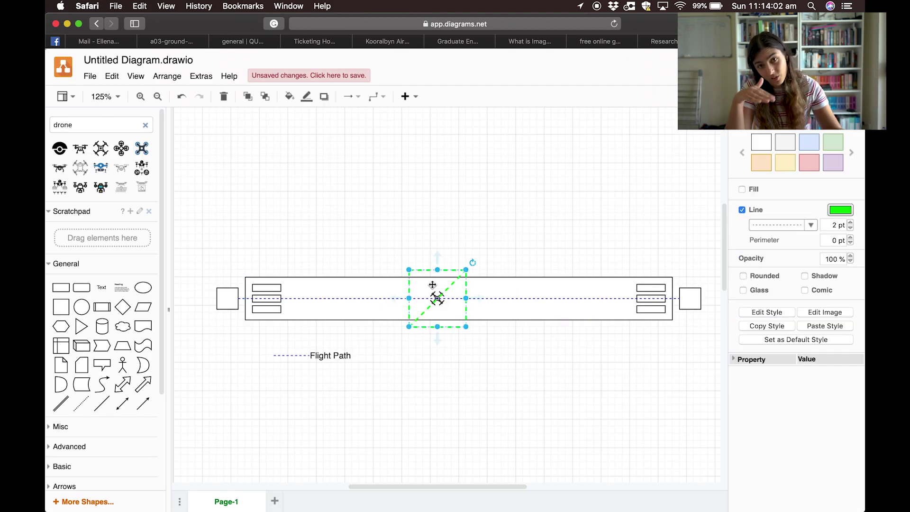
pyautogui.click(539, 210)
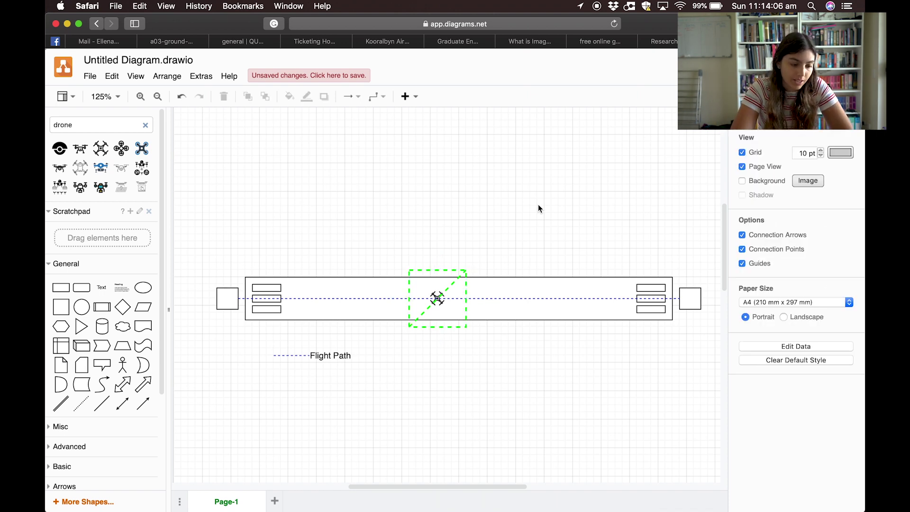
pyautogui.doubleClick(436, 300)
pyautogui.press('Escape')
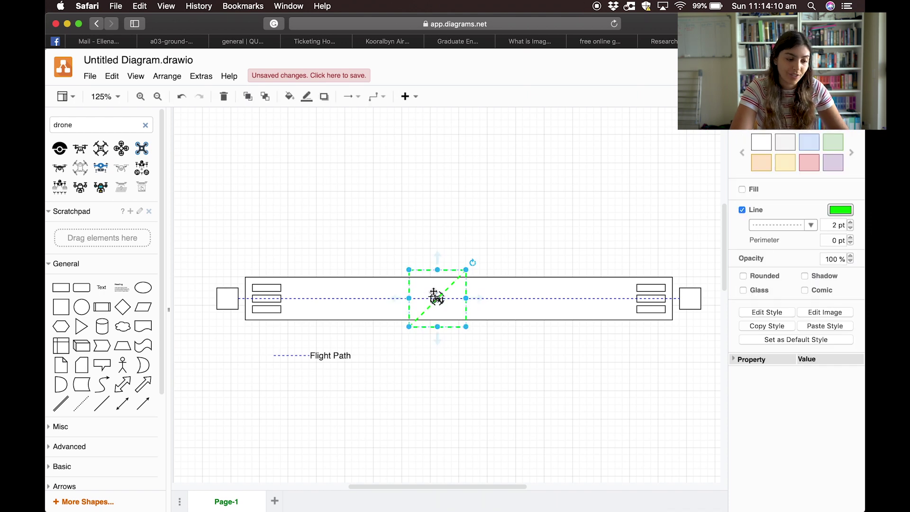
pyautogui.press('super+z')
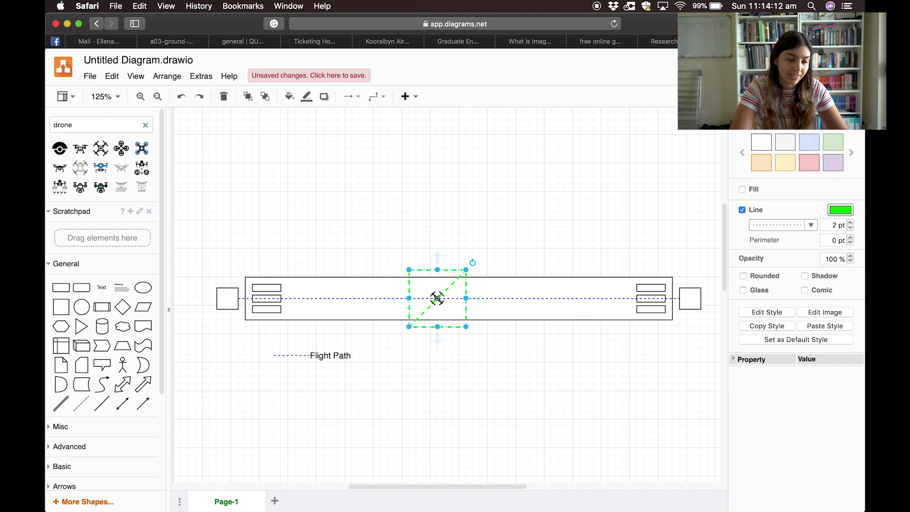
# Move the green dashed square back down over the drone at the runway's centre.
pyautogui.moveTo(439, 283); pyautogui.dragTo(433, 197)
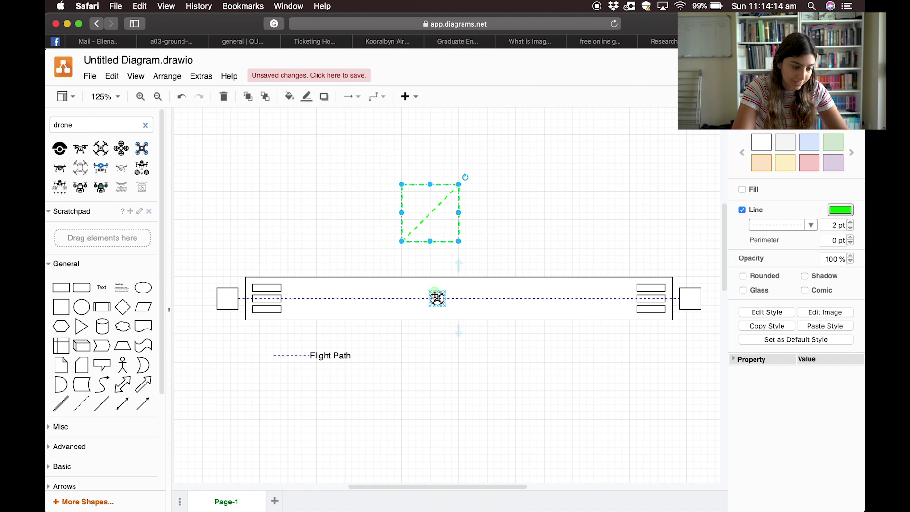
pyautogui.moveTo(436, 297)
pyautogui.mouseDown()
pyautogui.moveTo(441, 353)
pyautogui.moveTo(438, 296)
pyautogui.mouseUp()
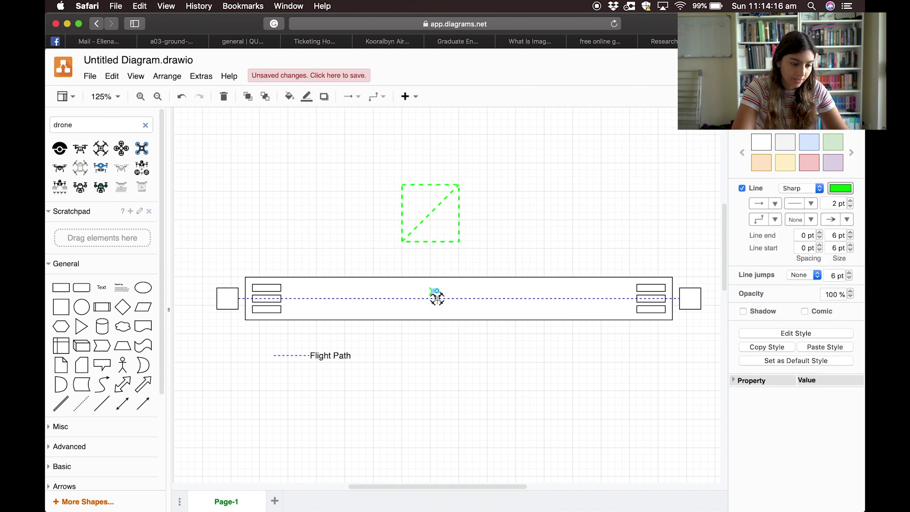
pyautogui.click(433, 296)
pyautogui.click(435, 296)
pyautogui.click(435, 297)
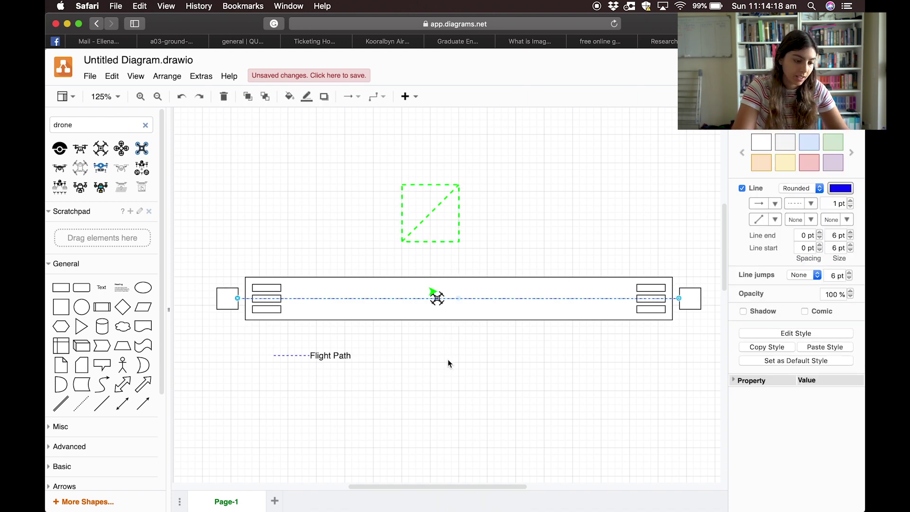
pyautogui.click(434, 297)
pyautogui.click(436, 297)
pyautogui.click(438, 296)
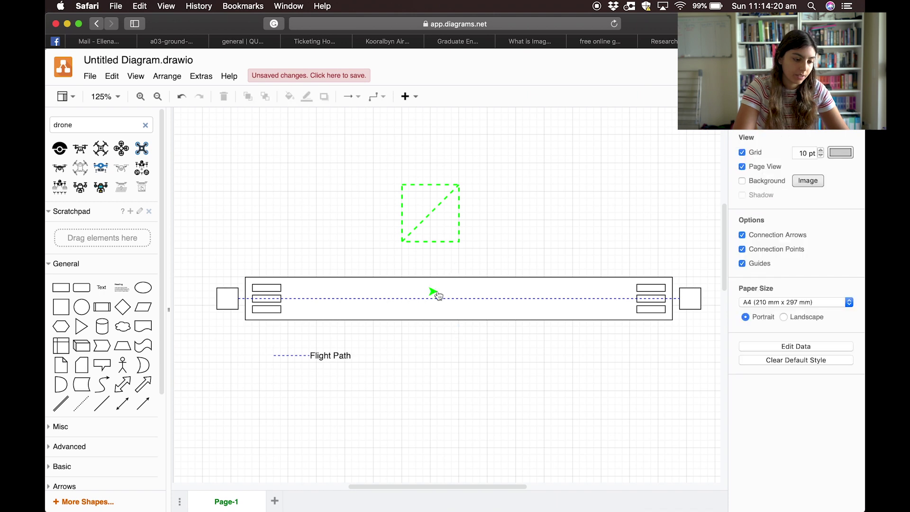
pyautogui.click(434, 292)
pyautogui.click(433, 296)
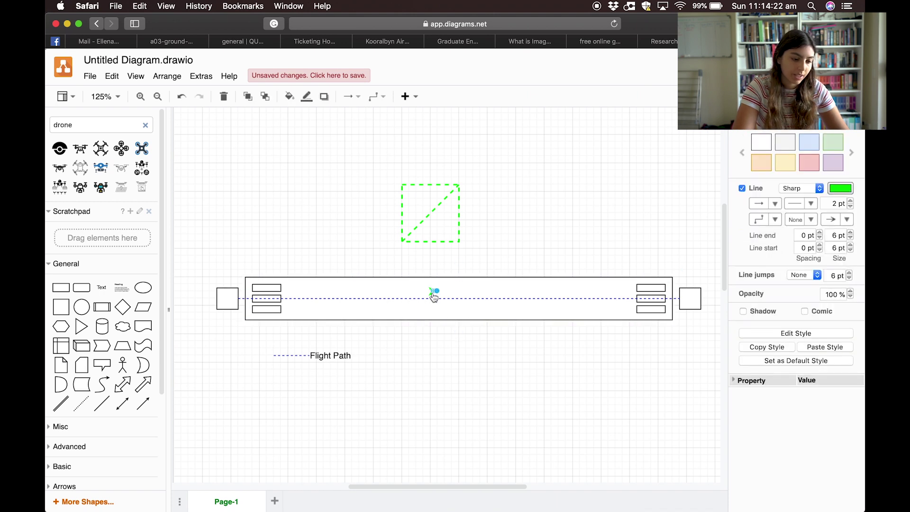
pyautogui.click(434, 297)
pyautogui.click(437, 224)
pyautogui.moveTo(438, 224); pyautogui.dragTo(451, 310)
pyautogui.click(427, 253)
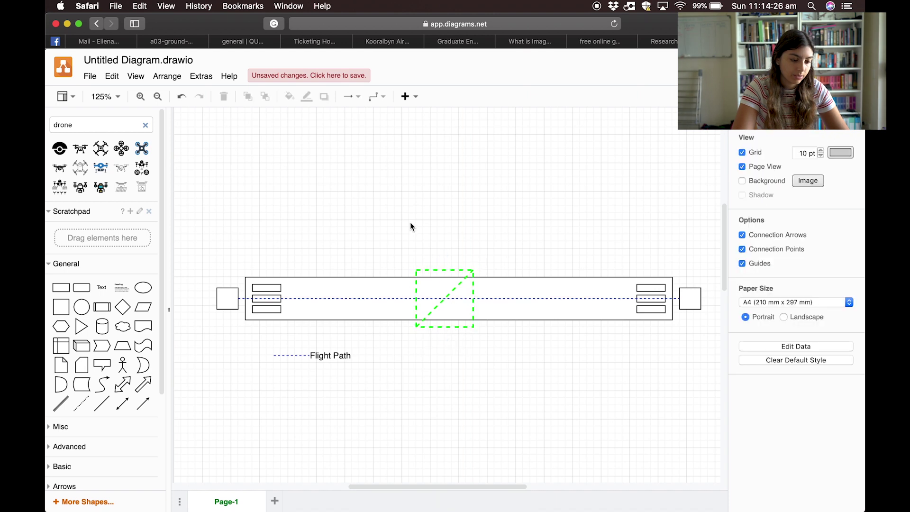
# Add a second dashed diagonal between the square's opposite corners to form an X.
pyautogui.click(85, 407)
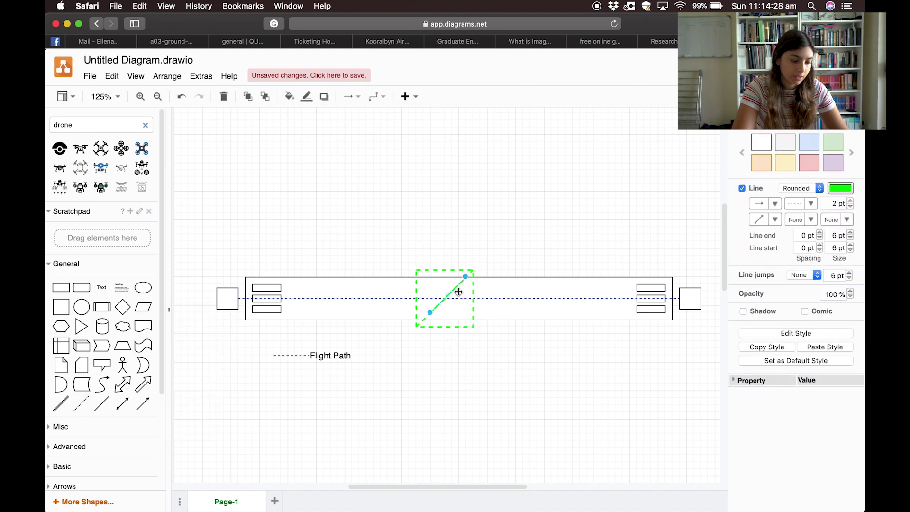
pyautogui.moveTo(429, 312); pyautogui.dragTo(468, 327)
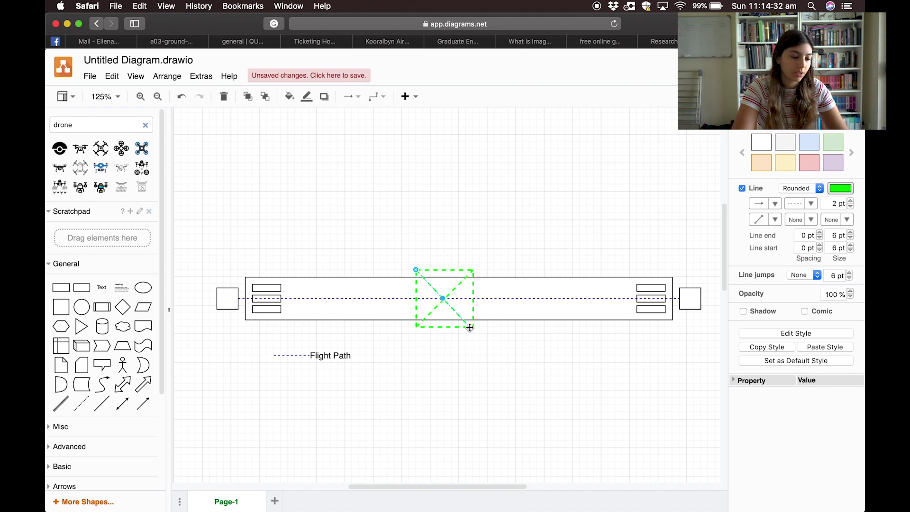
pyautogui.click(513, 369)
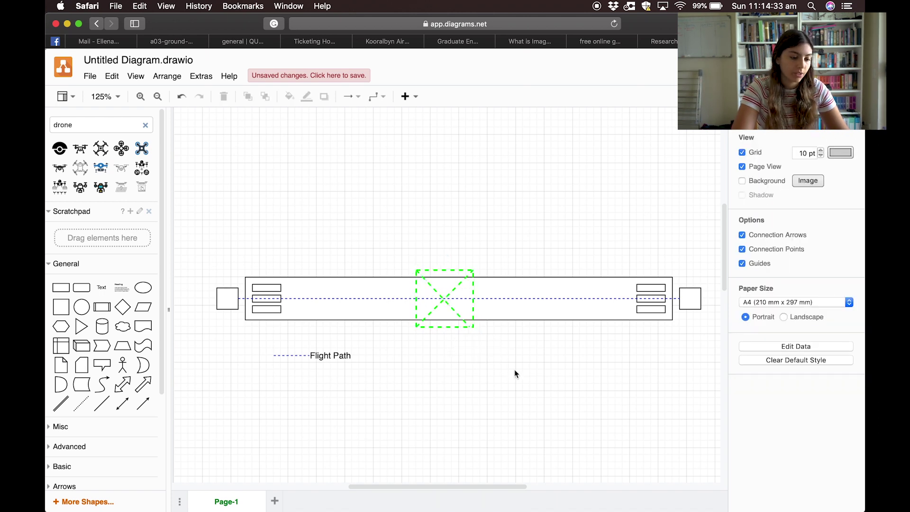
# Centre a roughly 46 px quadcopter icon in the square and place a dashed legend line near Flight Path.
pyautogui.click(110, 149)
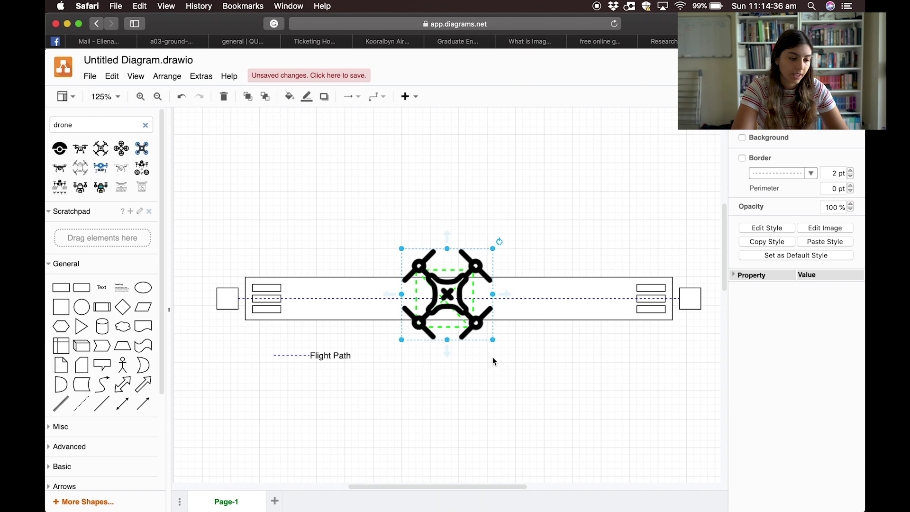
pyautogui.moveTo(493, 340); pyautogui.dragTo(444, 300)
pyautogui.click(477, 407)
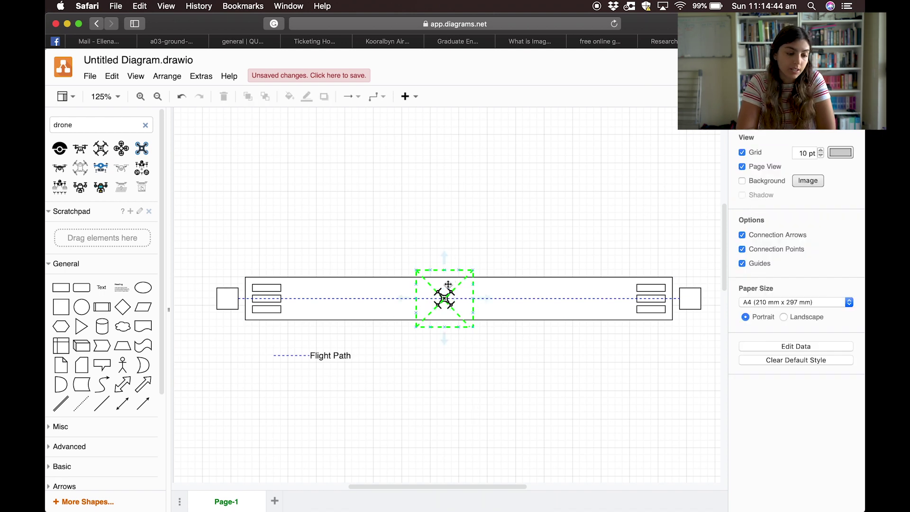
pyautogui.click(81, 404)
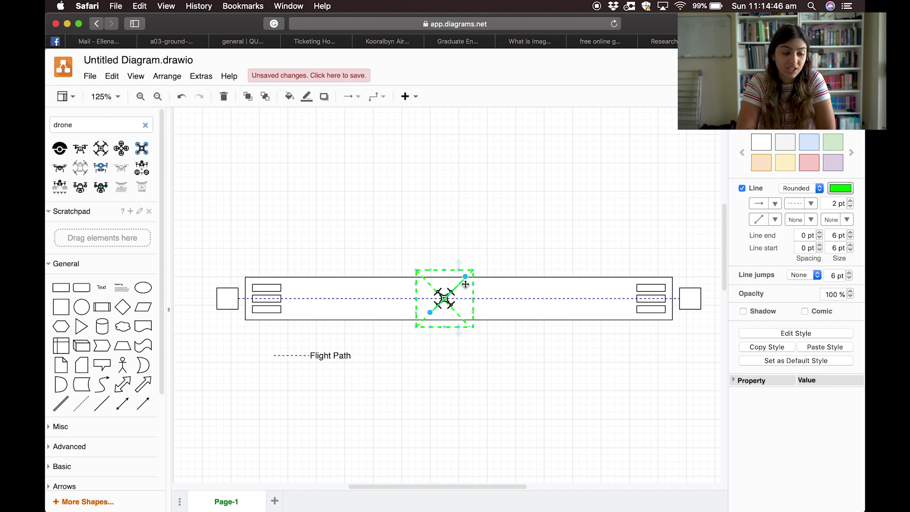
pyautogui.moveTo(460, 283); pyautogui.dragTo(413, 360)
# Level the green dashed legend line and place a small rectangle just to its right.
pyautogui.moveTo(380, 391); pyautogui.dragTo(379, 364)
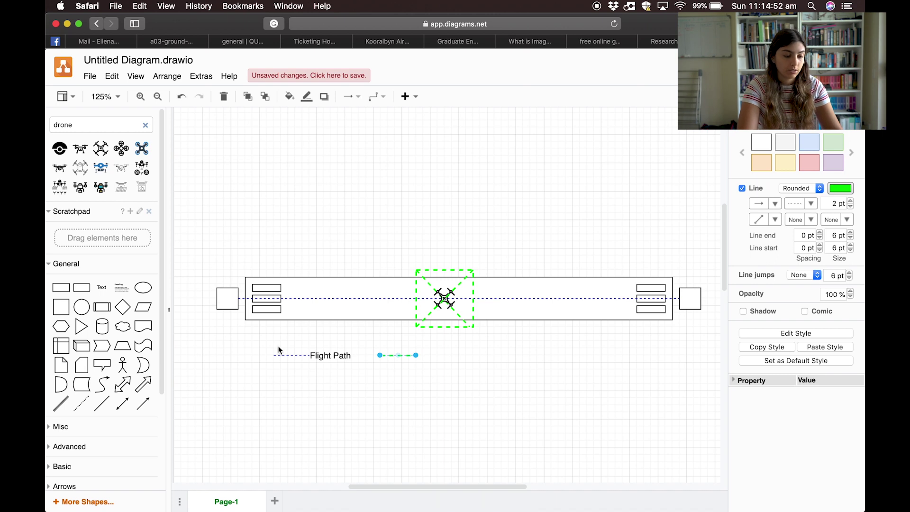
pyautogui.click(61, 287)
pyautogui.moveTo(425, 340); pyautogui.dragTo(452, 341)
pyautogui.moveTo(441, 378); pyautogui.dragTo(494, 355)
# Label the rectangle 'Detection Area' and remove its fill.
pyautogui.doubleClick(461, 359)
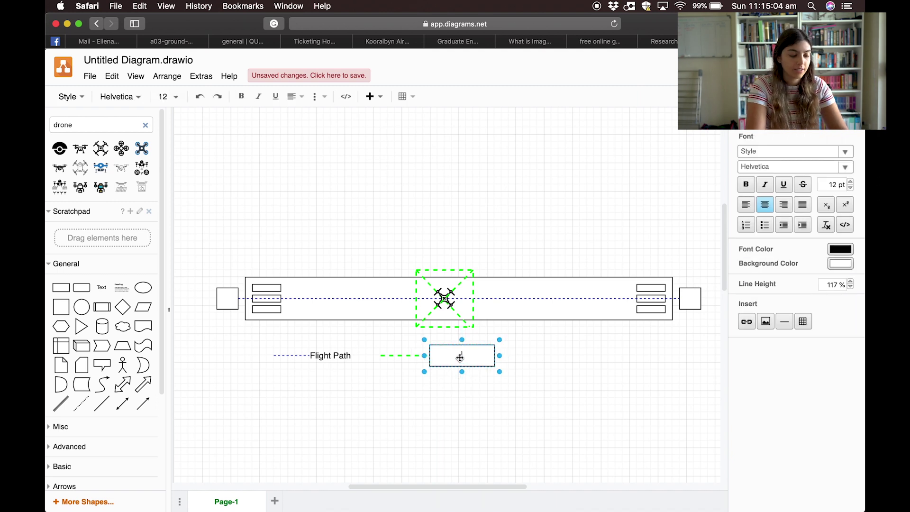
pyautogui.write('Detection E')
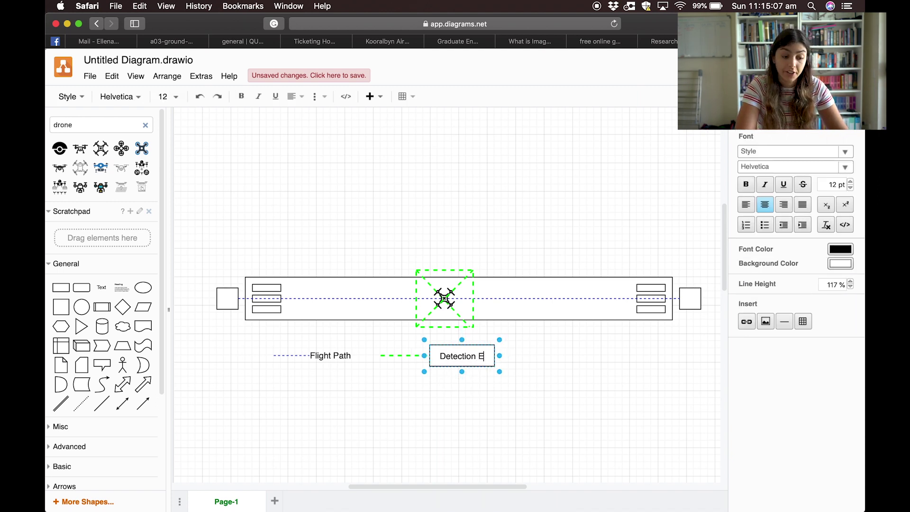
pyautogui.press('BackSpace')
pyautogui.write('Are')
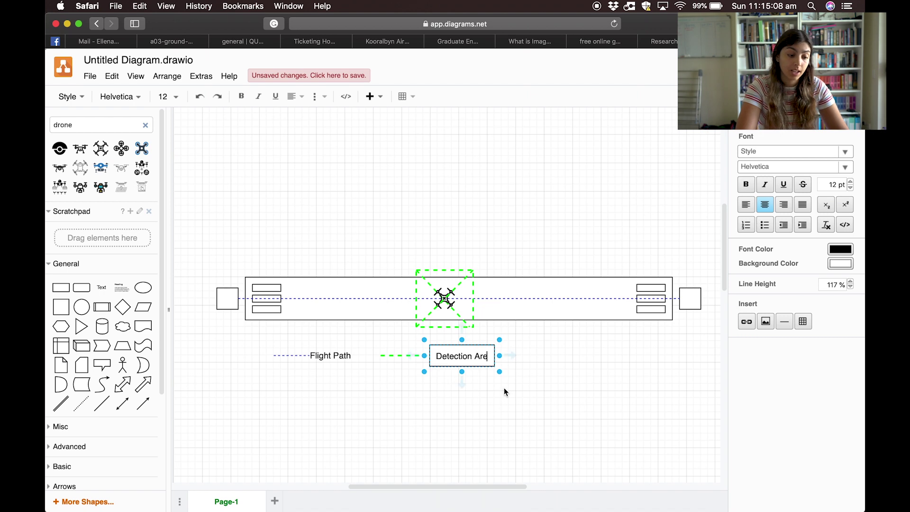
pyautogui.click(490, 360)
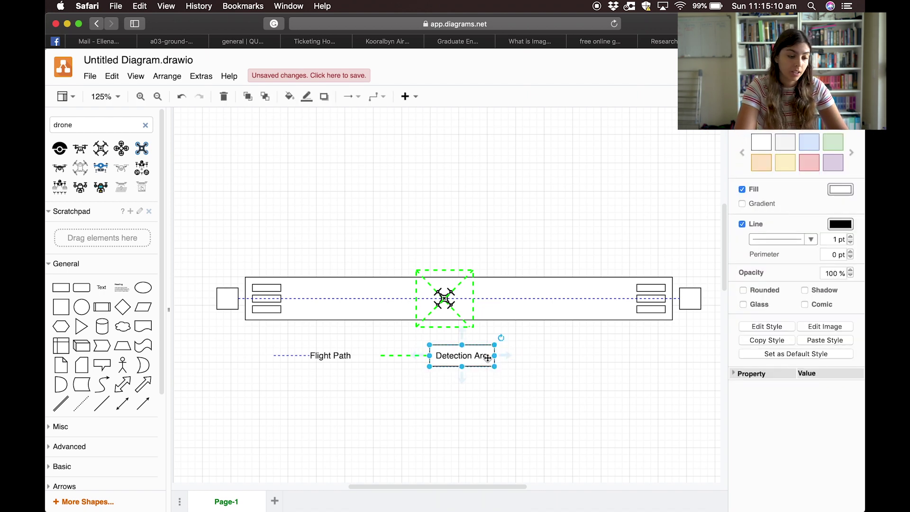
pyautogui.doubleClick(485, 356)
pyautogui.write('Area')
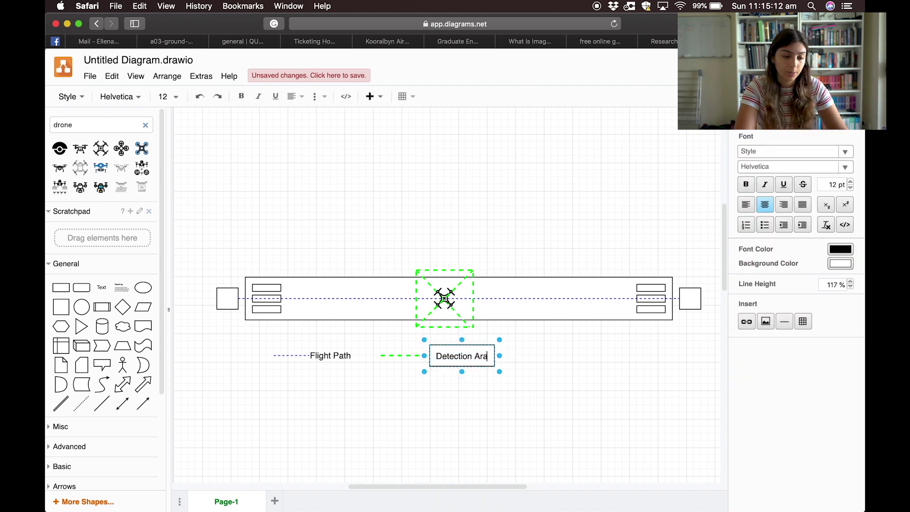
pyautogui.click(545, 417)
pyautogui.click(474, 360)
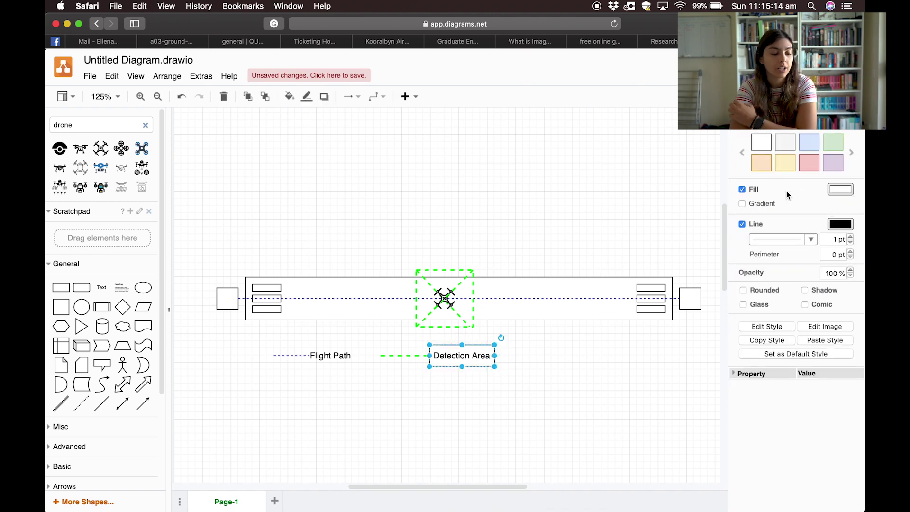
pyautogui.click(751, 191)
pyautogui.click(590, 425)
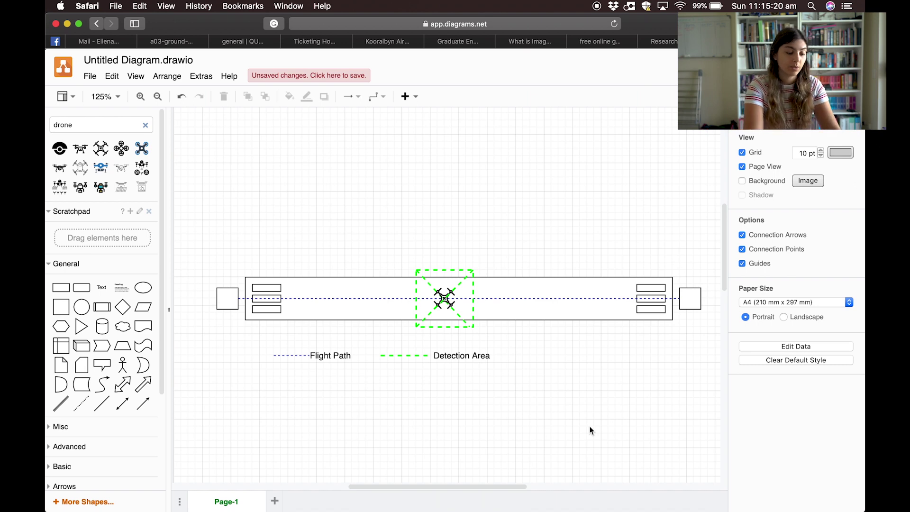
# Type a 'Start/End' label into the square at the runway's right end.
pyautogui.click(229, 292)
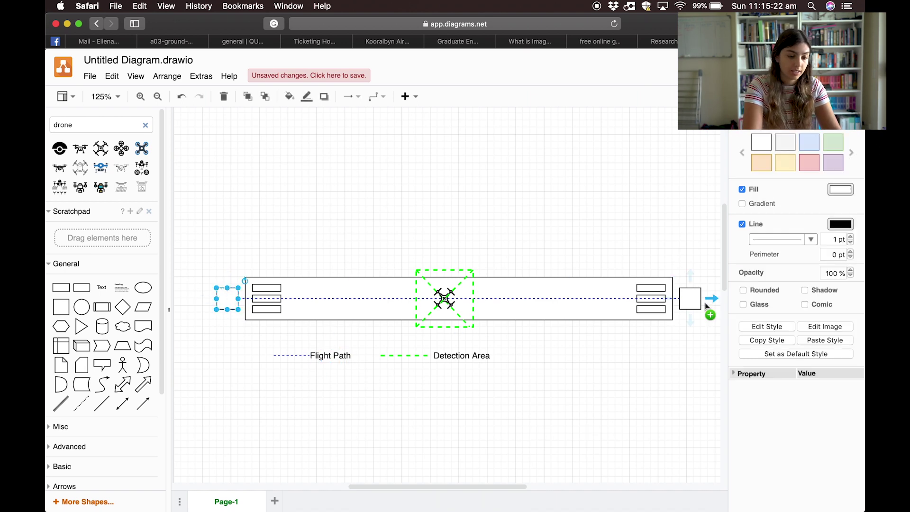
pyautogui.doubleClick(690, 302)
pyautogui.write('Start')
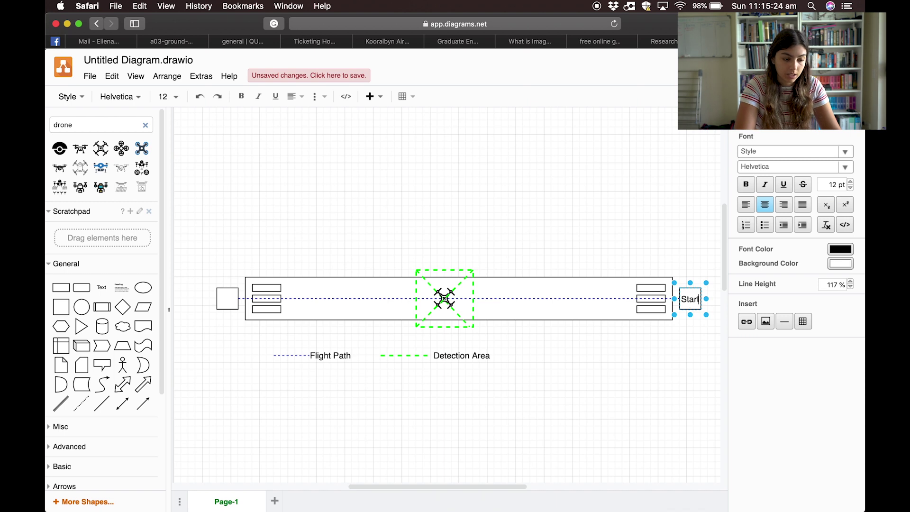
pyautogui.write('/Emn')
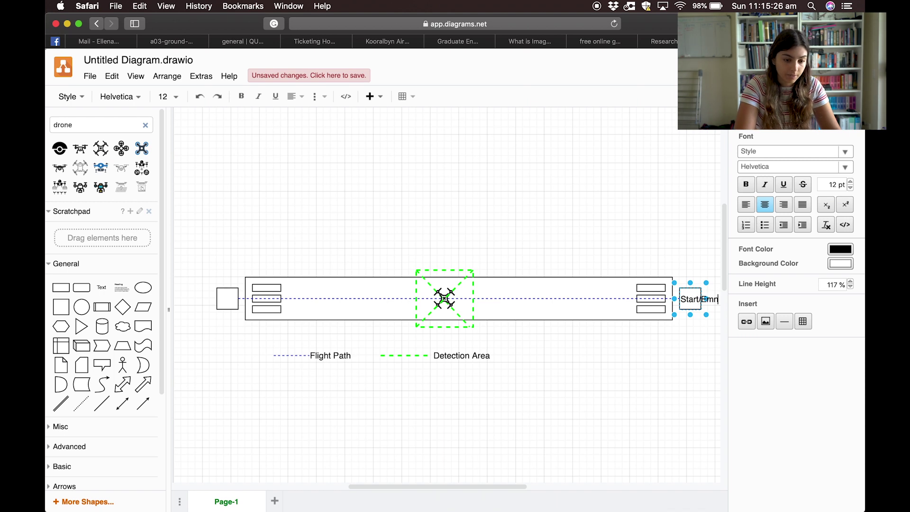
pyautogui.write('d')
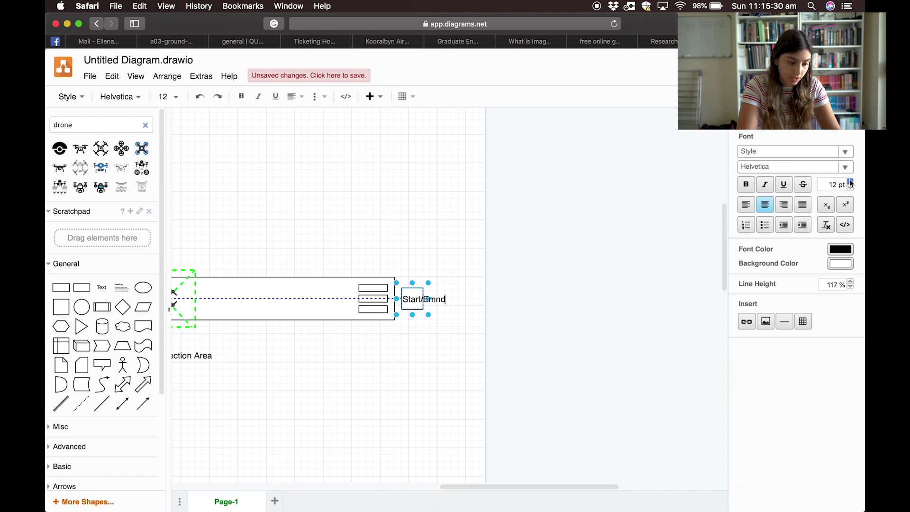
pyautogui.click(391, 335)
# Lower the Start/End label's font size three steps so it fits inside the square.
pyautogui.click(422, 302)
pyautogui.doubleClick(423, 302)
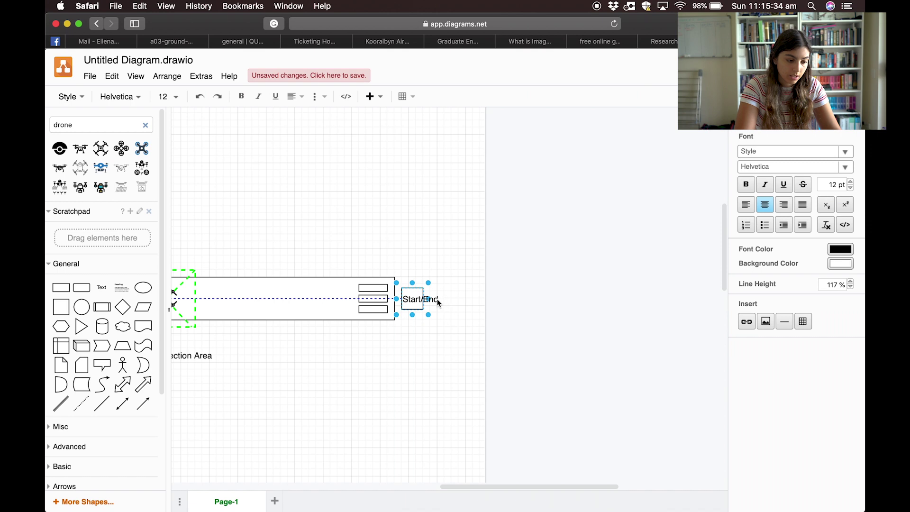
pyautogui.moveTo(438, 302); pyautogui.dragTo(404, 298)
pyautogui.click(851, 189)
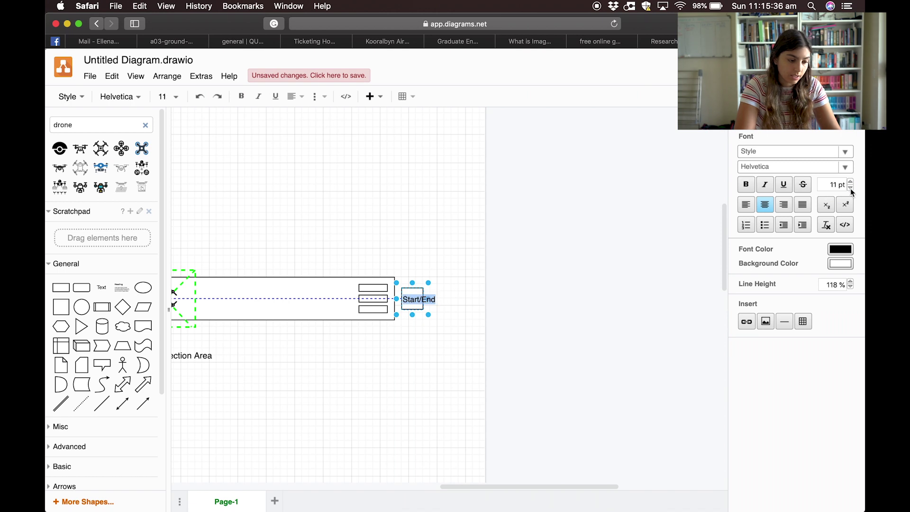
pyautogui.click(850, 189)
pyautogui.click(850, 189)
pyautogui.click(850, 188)
pyautogui.click(850, 188)
pyautogui.click(850, 189)
pyautogui.click(850, 189)
pyautogui.click(429, 371)
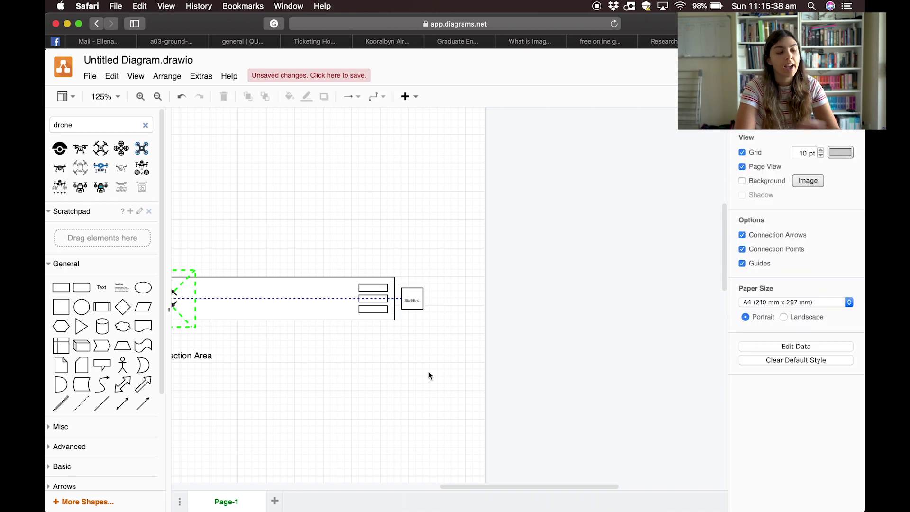
pyautogui.hscroll(-10, 428, 371)
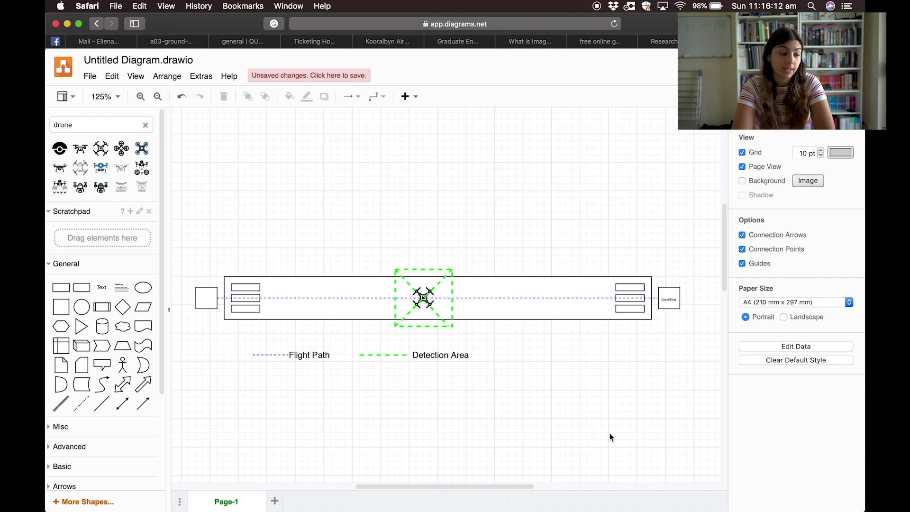
# Scroll the canvas down to show the space below the legend.
pyautogui.scroll(-5, 609, 433)
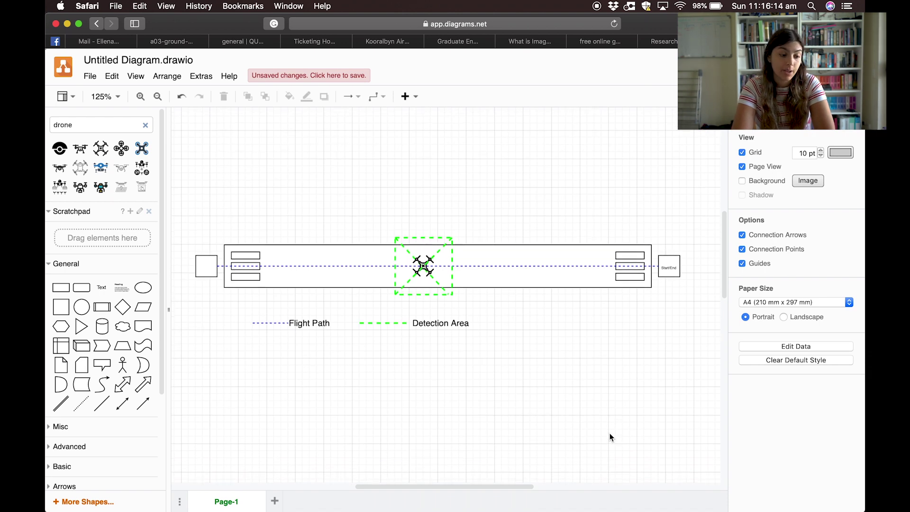
# Move and widen the green dashed parallelogram below the legend, then delete it.
pyautogui.click(143, 307)
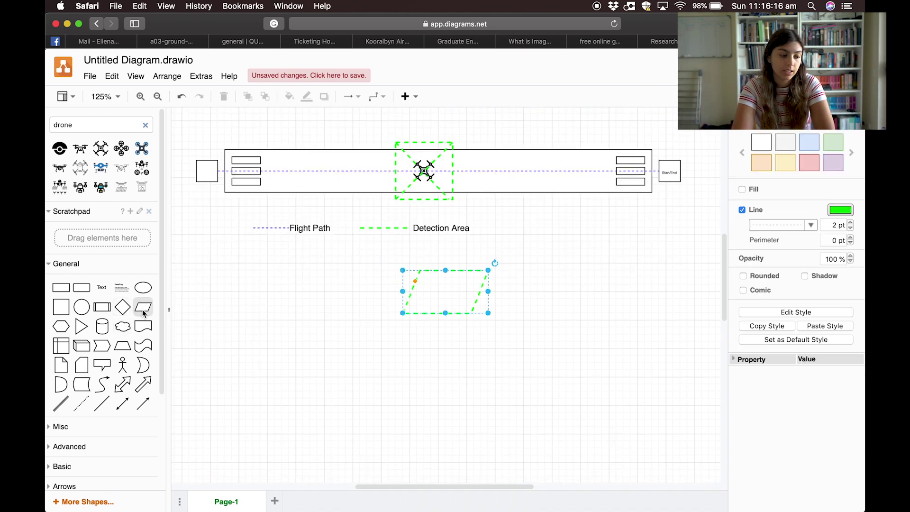
pyautogui.moveTo(435, 299); pyautogui.dragTo(407, 331)
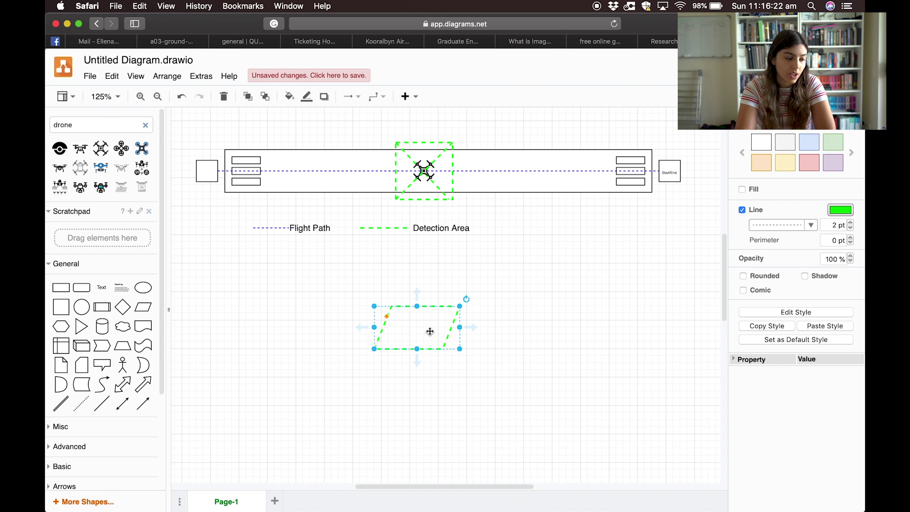
pyautogui.moveTo(461, 328)
pyautogui.mouseDown()
pyautogui.moveTo(545, 334)
pyautogui.moveTo(467, 342)
pyautogui.mouseUp()
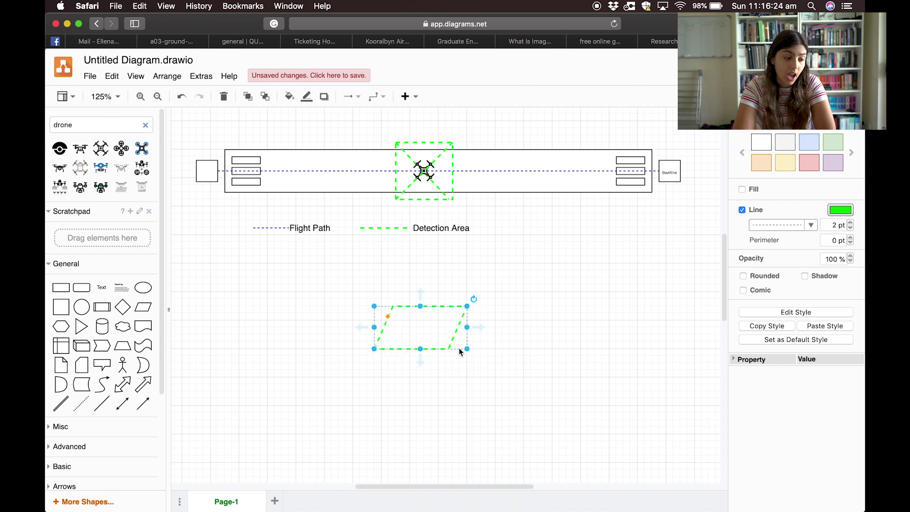
pyautogui.press('Delete')
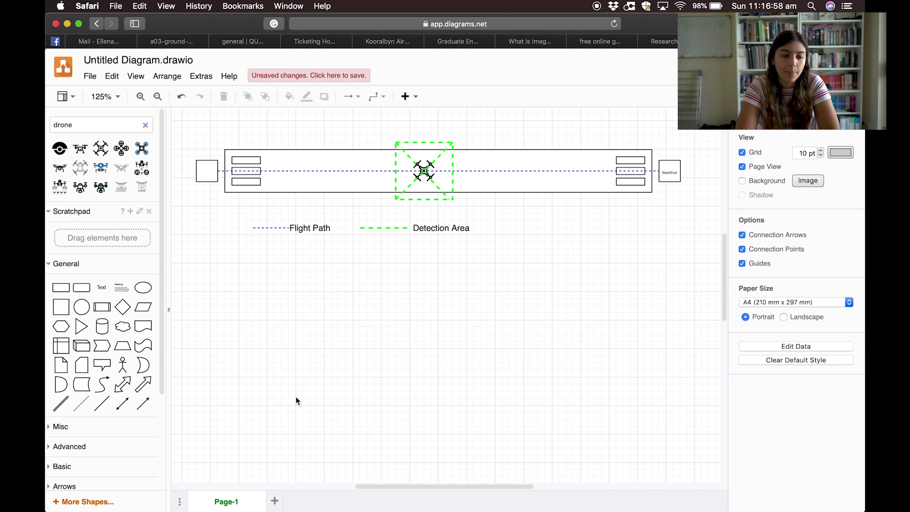
# Switch to the Finder desktop and browse to Uni > Semester 1 2019 > EGB349 > Final Documents.
pyautogui.hotkey('ctrl', 'Up')
pyautogui.hotkey('ctrl', 'Right')
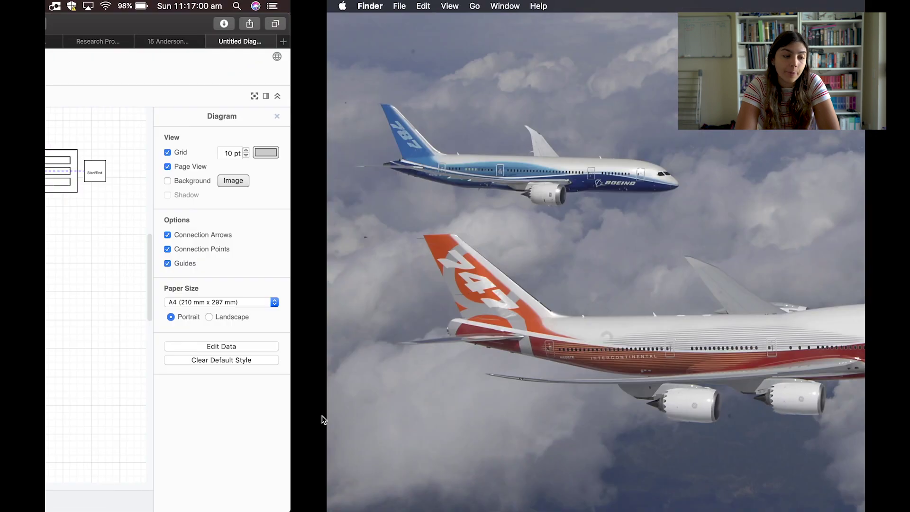
pyautogui.doubleClick(626, 230)
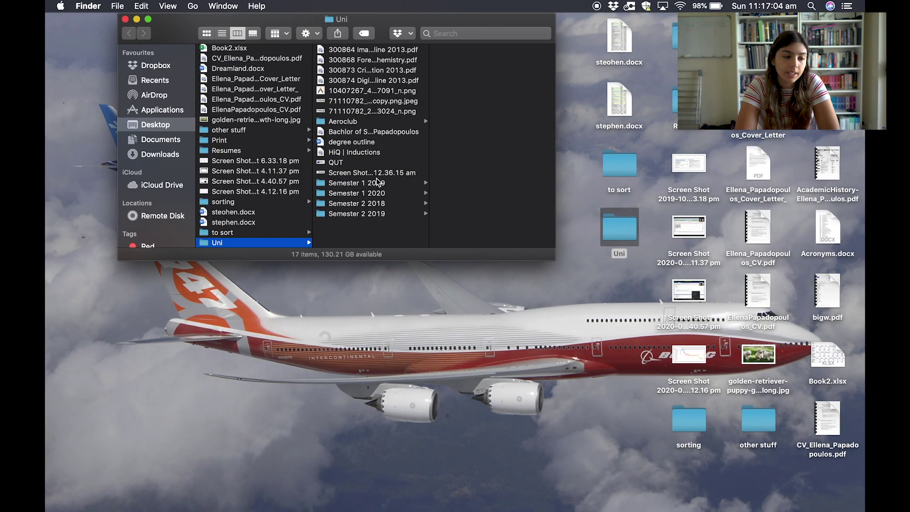
pyautogui.click(377, 183)
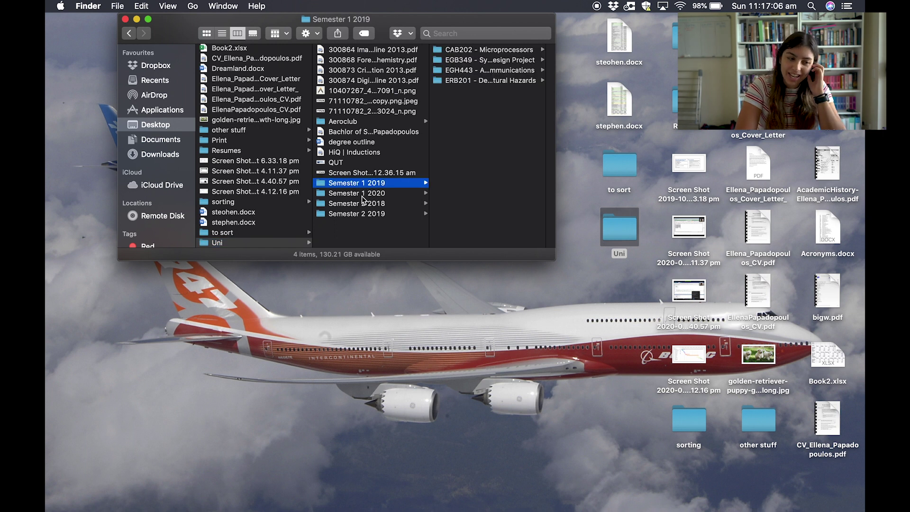
pyautogui.click(498, 60)
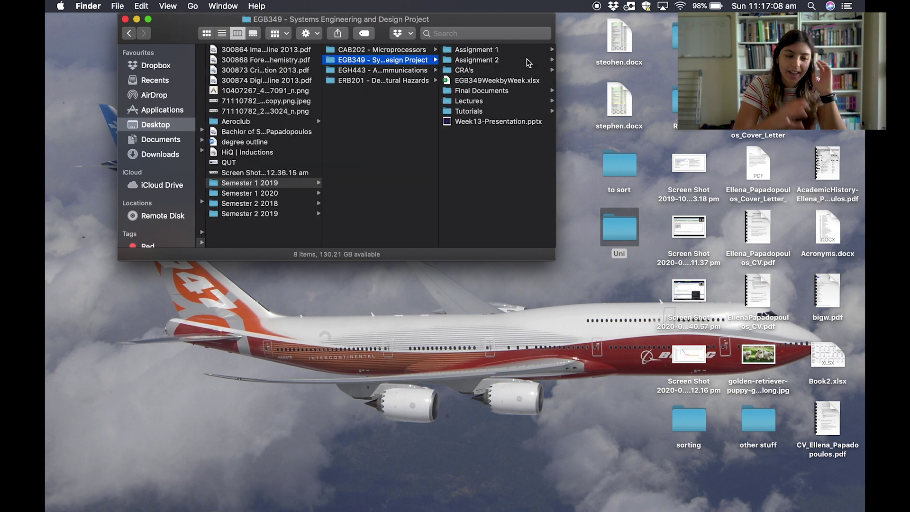
pyautogui.click(502, 51)
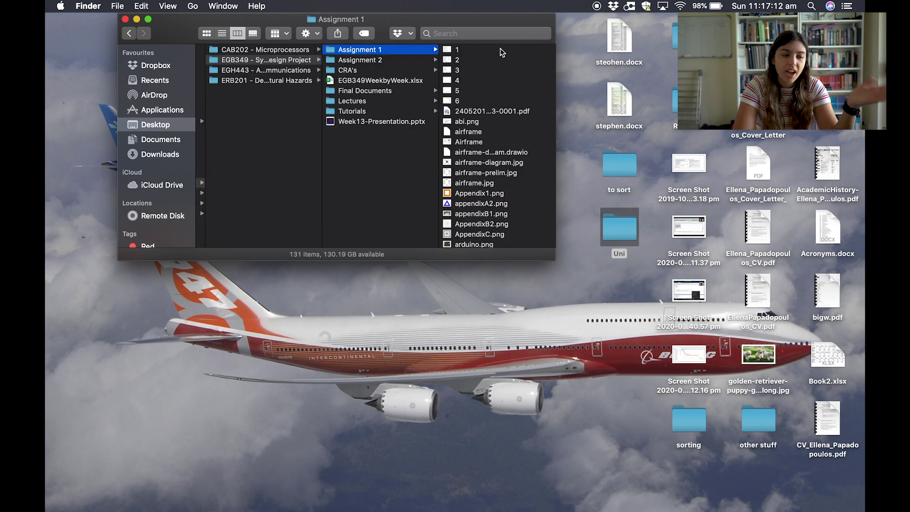
pyautogui.click(401, 95)
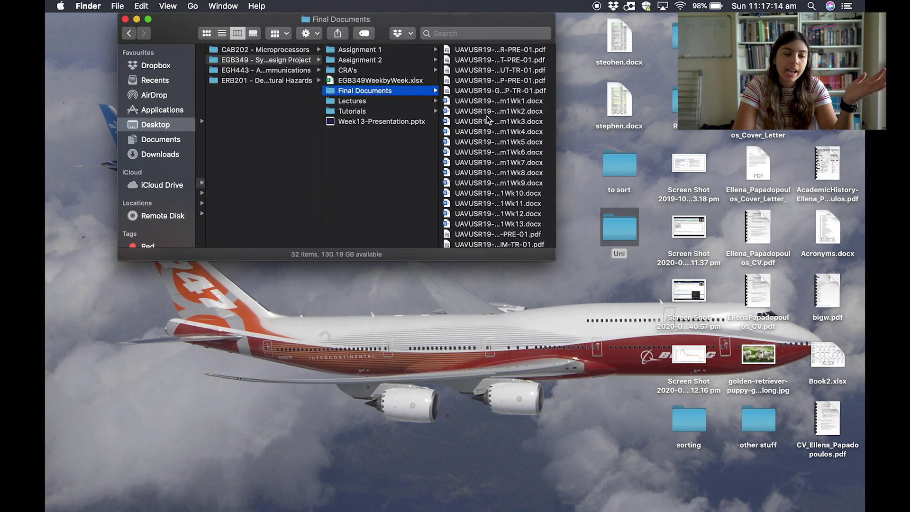
# Open UAVUSR19-G3-PM-PMP-04.pdf from the Final Documents folder.
pyautogui.scroll(-5, 487, 116)
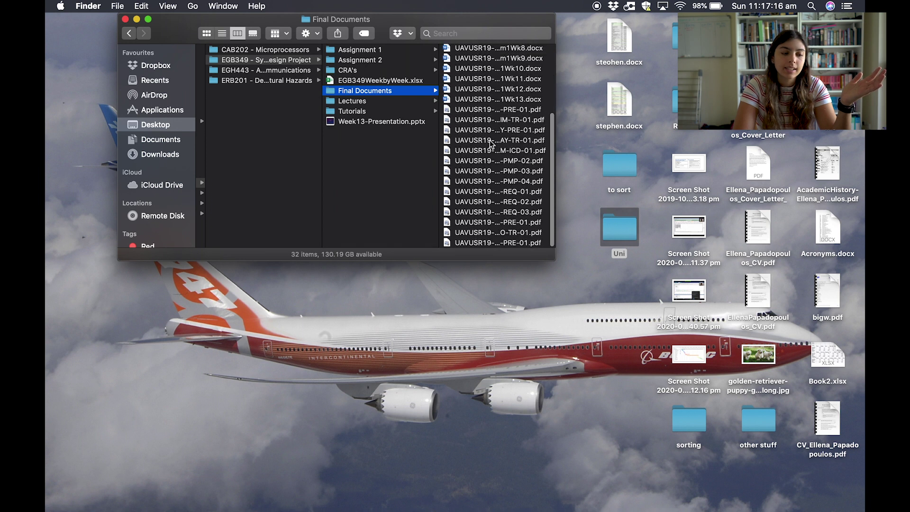
pyautogui.click(519, 182)
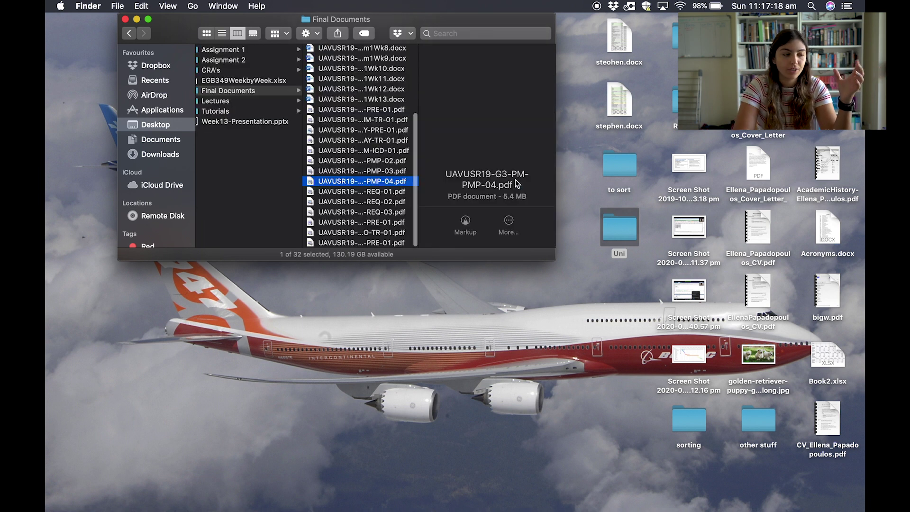
pyautogui.doubleClick(386, 181)
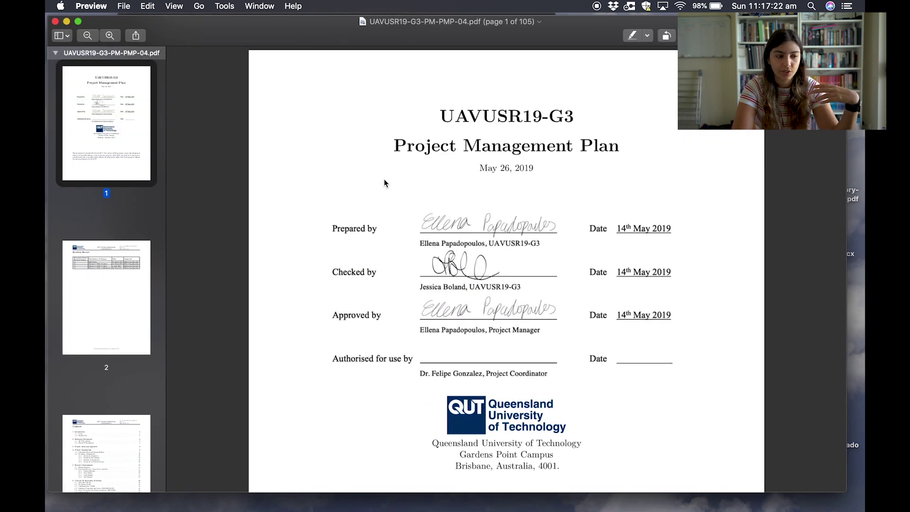
# Scroll the project plan to page 24 showing Figure 4: Mission Overview.
pyautogui.scroll(-20, 384, 181)
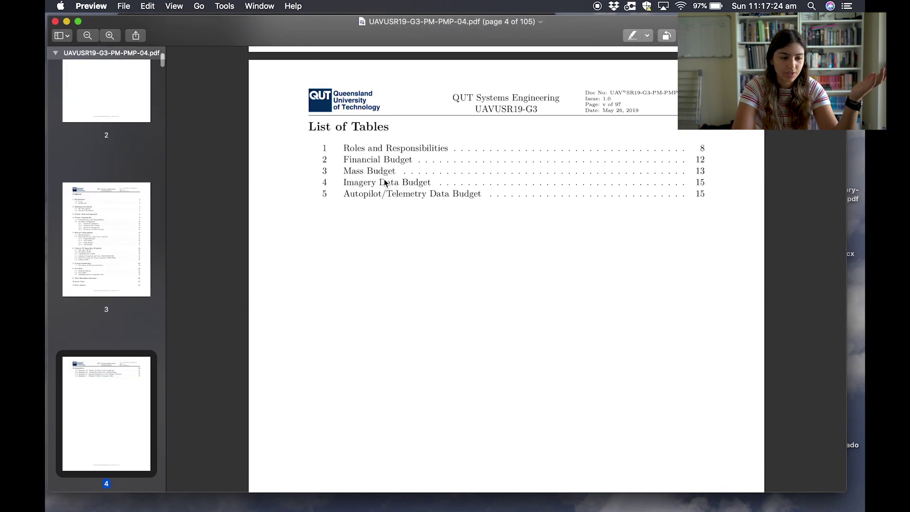
pyautogui.scroll(-20, 384, 182)
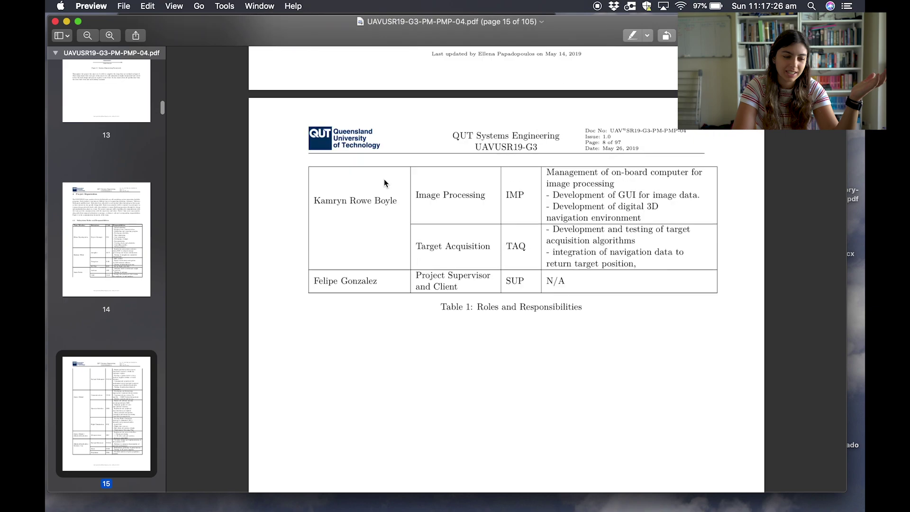
pyautogui.scroll(15, 385, 183)
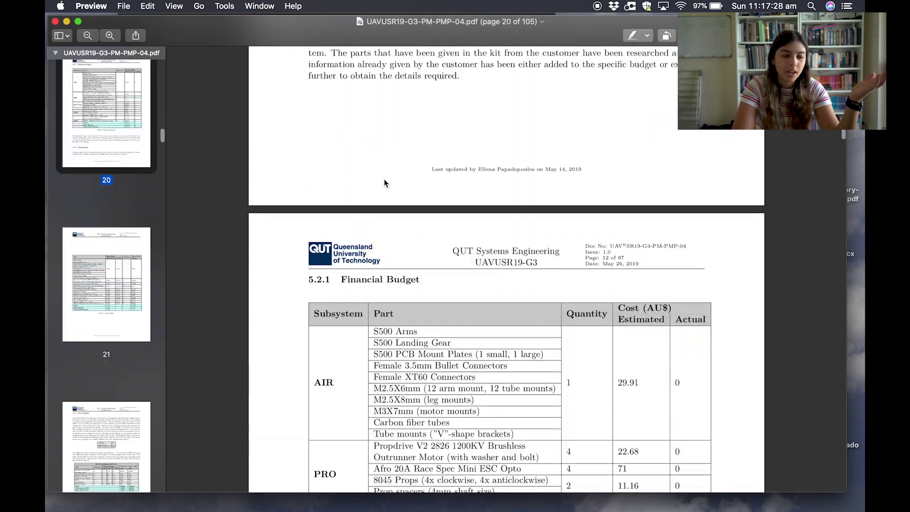
pyautogui.scroll(20, 385, 182)
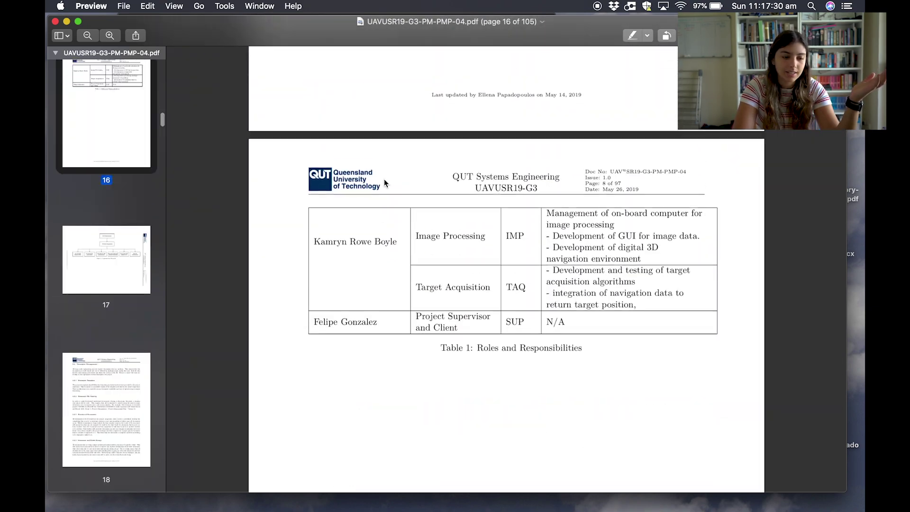
pyautogui.scroll(15, 384, 183)
pyautogui.scroll(-20, 384, 183)
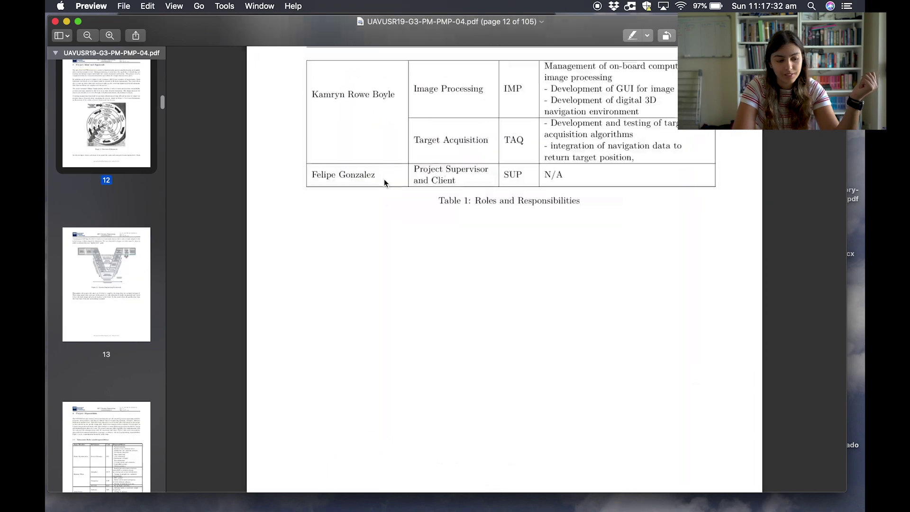
pyautogui.scroll(-20, 384, 183)
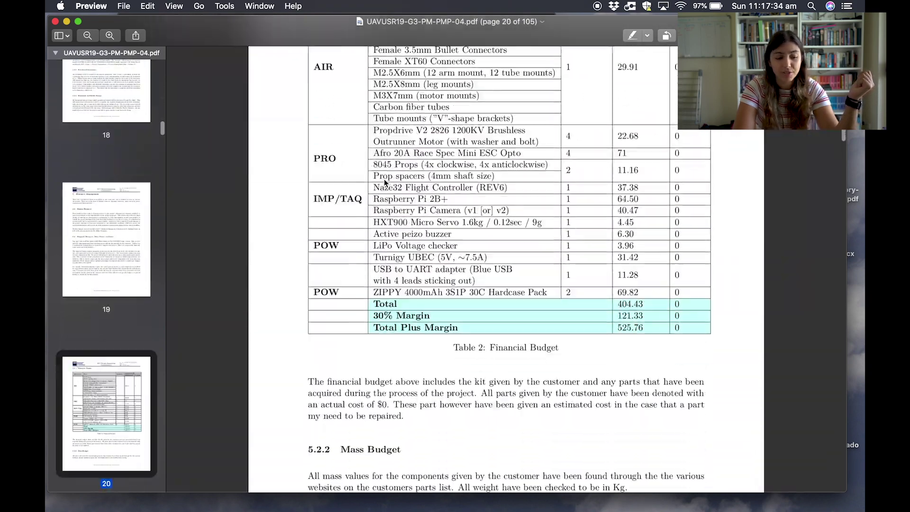
pyautogui.scroll(-20, 384, 183)
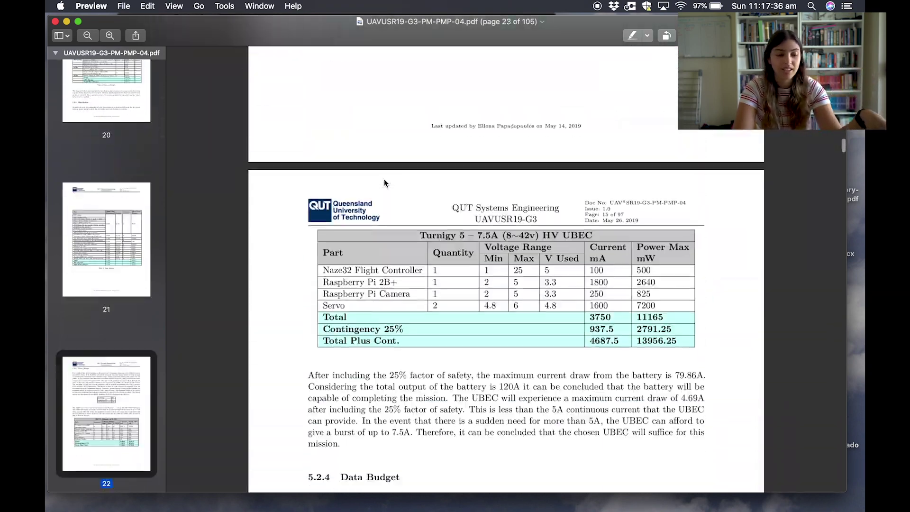
pyautogui.scroll(-12, 384, 183)
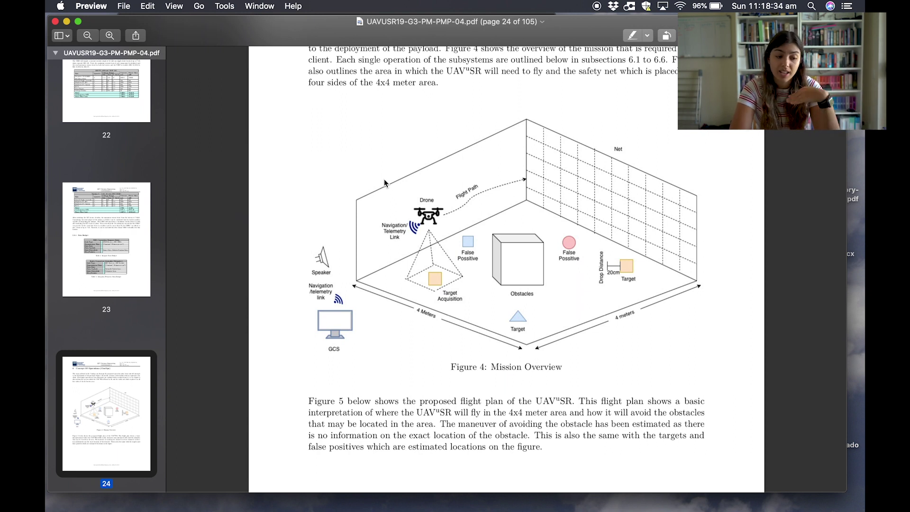
# Scroll past Figure 5: Flight Plan to Figure 6: View of Ground Control Station on page 26.
pyautogui.scroll(-15, 385, 183)
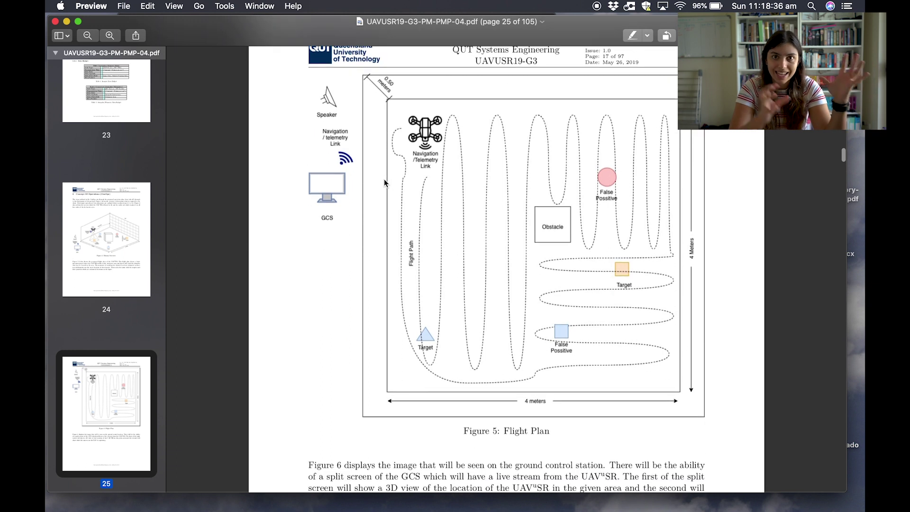
pyautogui.scroll(1, 385, 181)
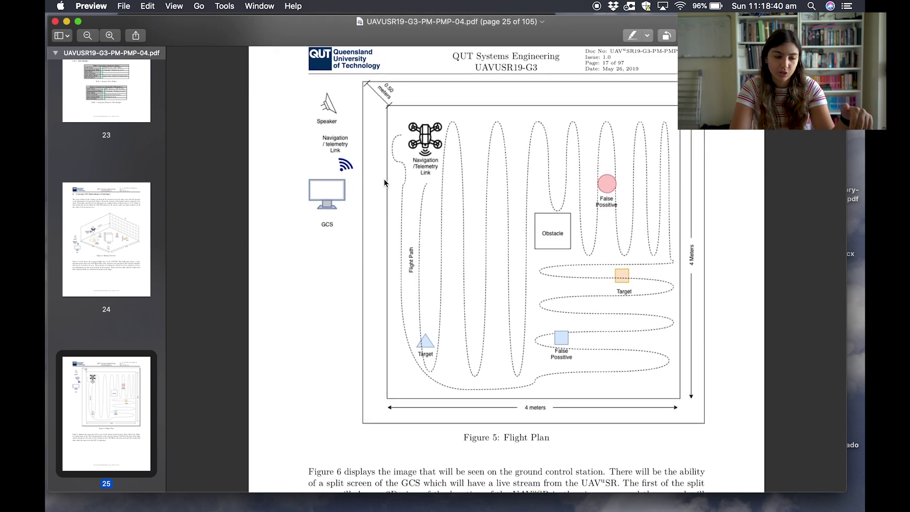
pyautogui.scroll(-10, 385, 183)
pyautogui.scroll(-9, 385, 183)
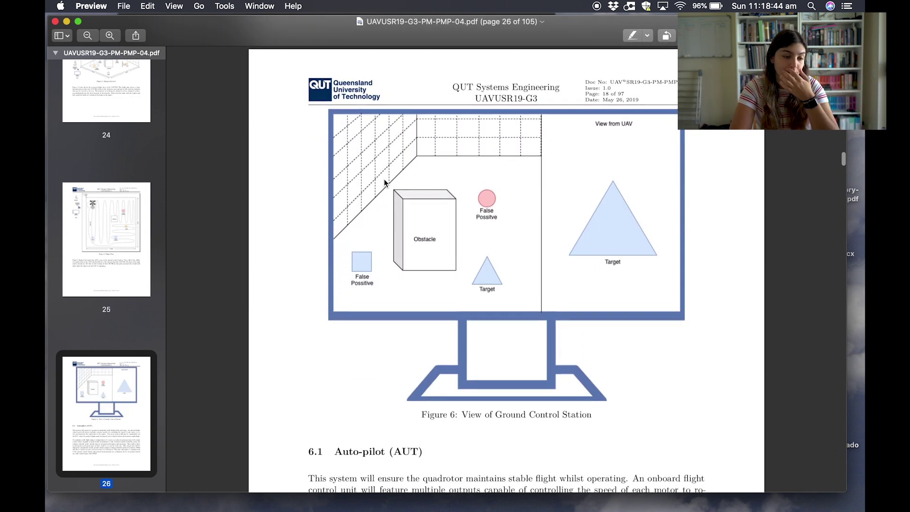
pyautogui.scroll(1, 384, 182)
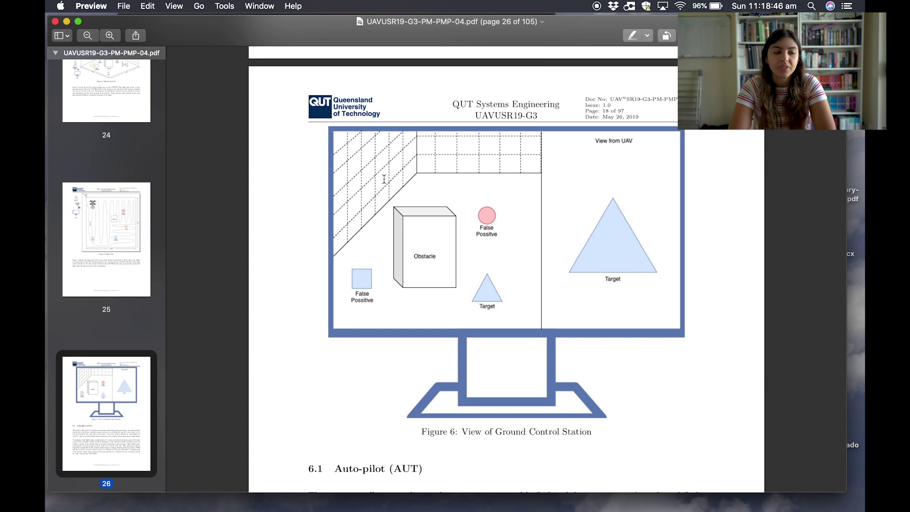